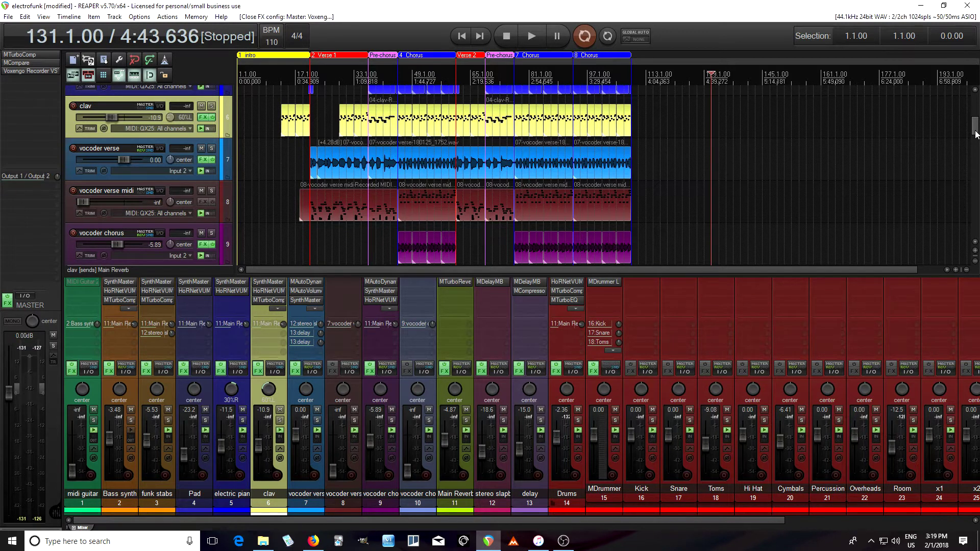
- Play the opening bars of the project from its very beginning, and stop playback
scroll(976, 134, "up", 5)
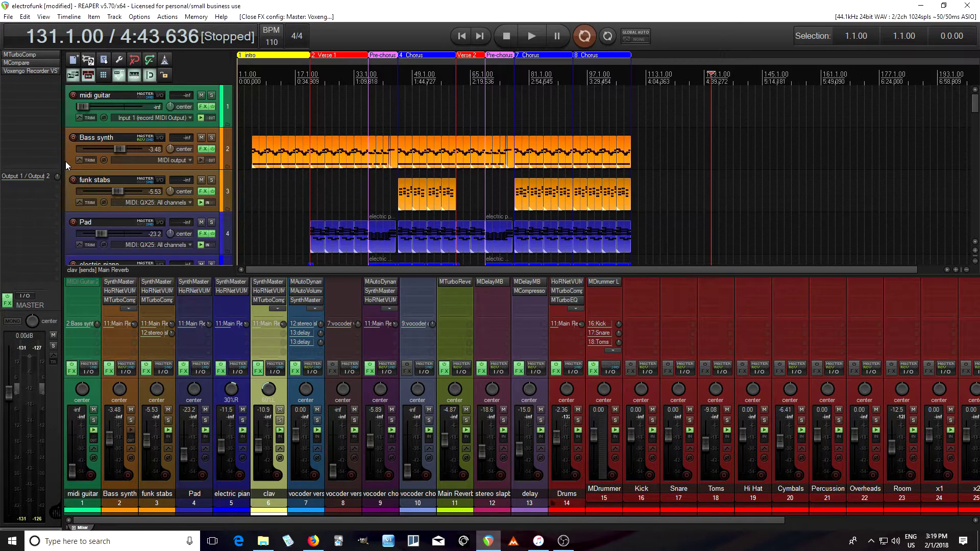
left_click(463, 38)
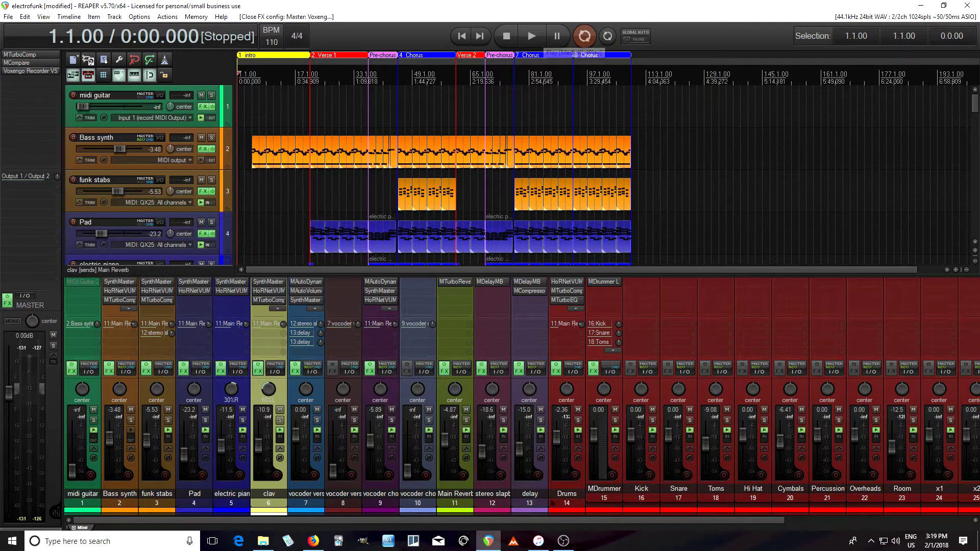
left_click(531, 36)
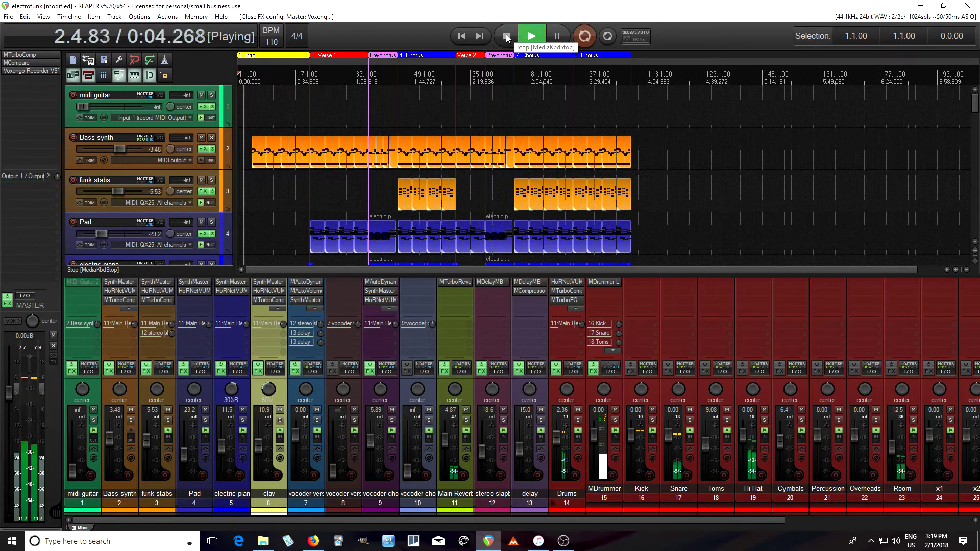
left_click(507, 37)
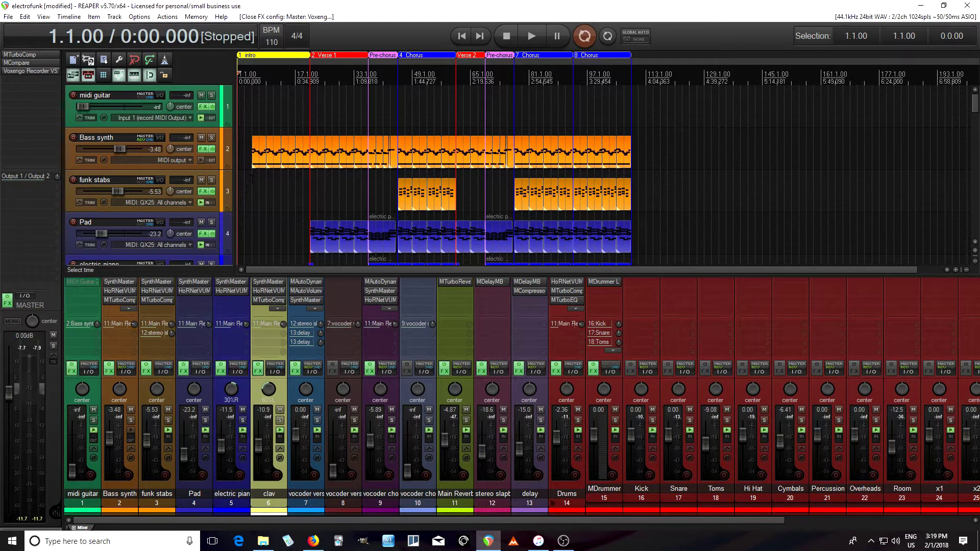
- Solo the Bass synth track and audition it from bar 5, where its first item starts
left_click(252, 191)
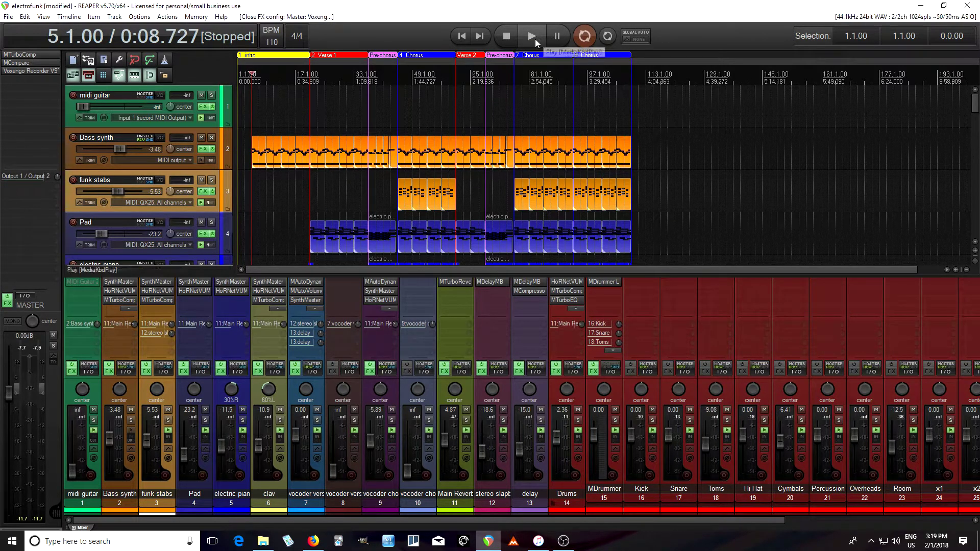
left_click(213, 138)
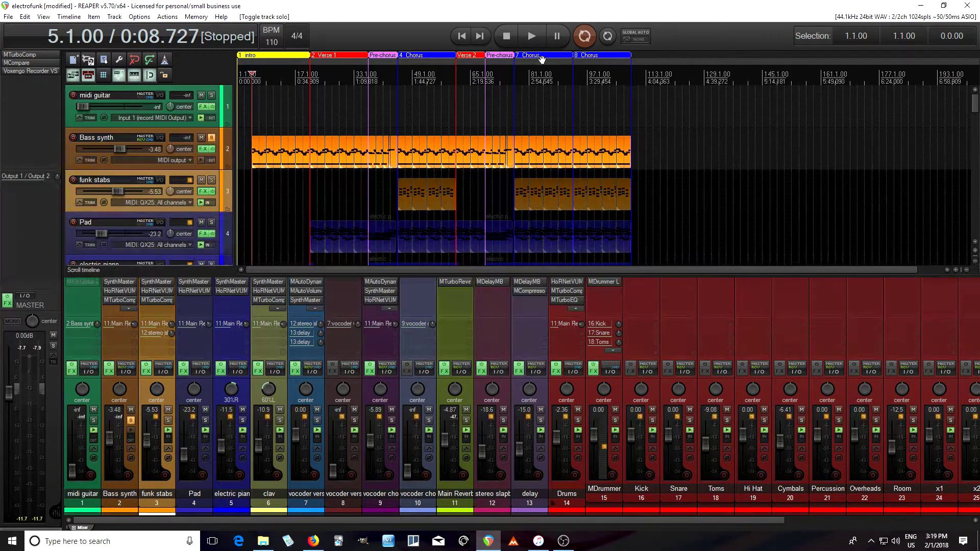
left_click(533, 38)
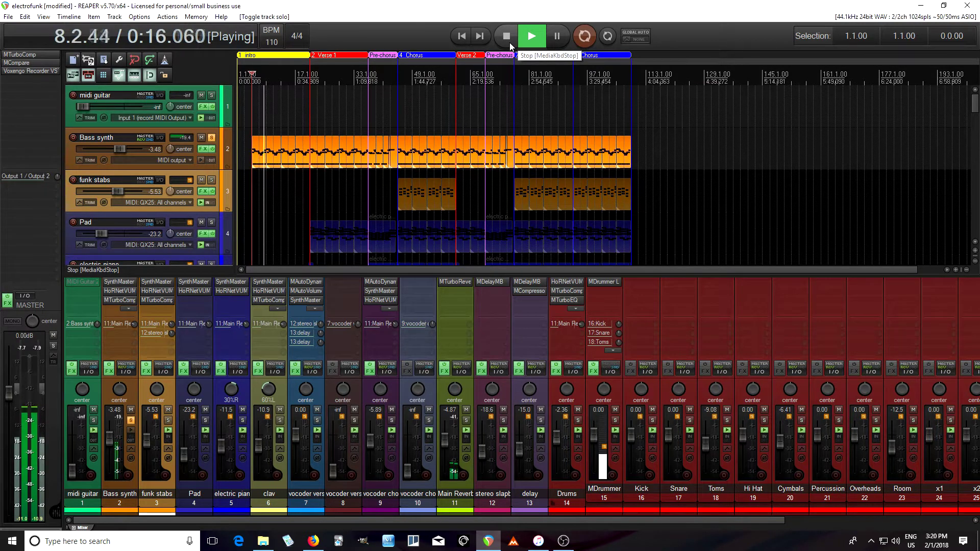
left_click(510, 45)
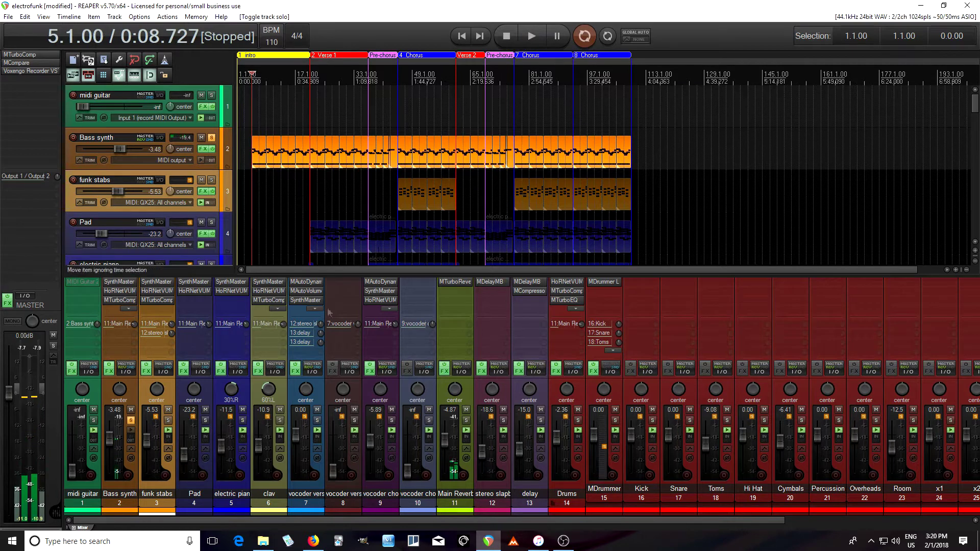
- Open the Bass synth track's SynthMaster One and compare its sound with the oscillators switched off and back on, playing test notes
left_click(119, 284)
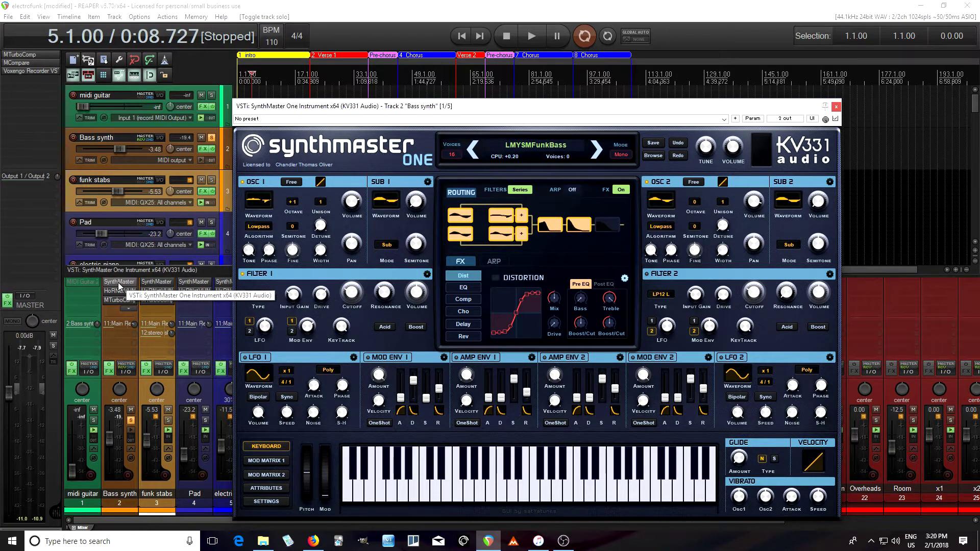
left_click(242, 182)
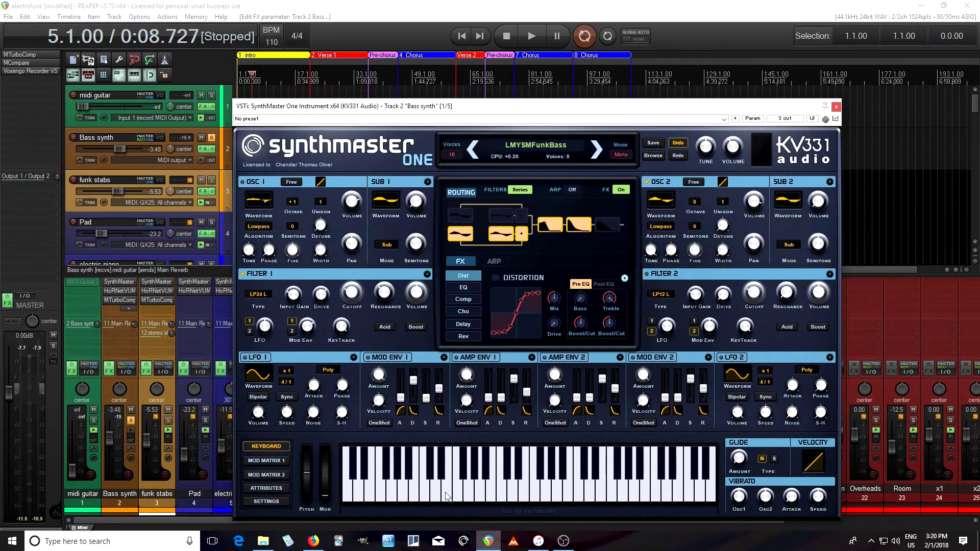
left_click(422, 499)
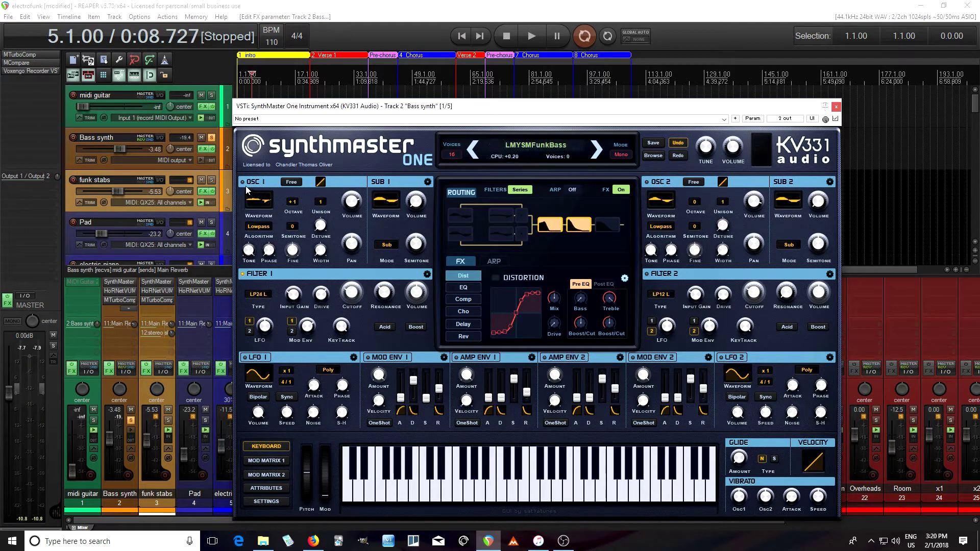
left_click(465, 492)
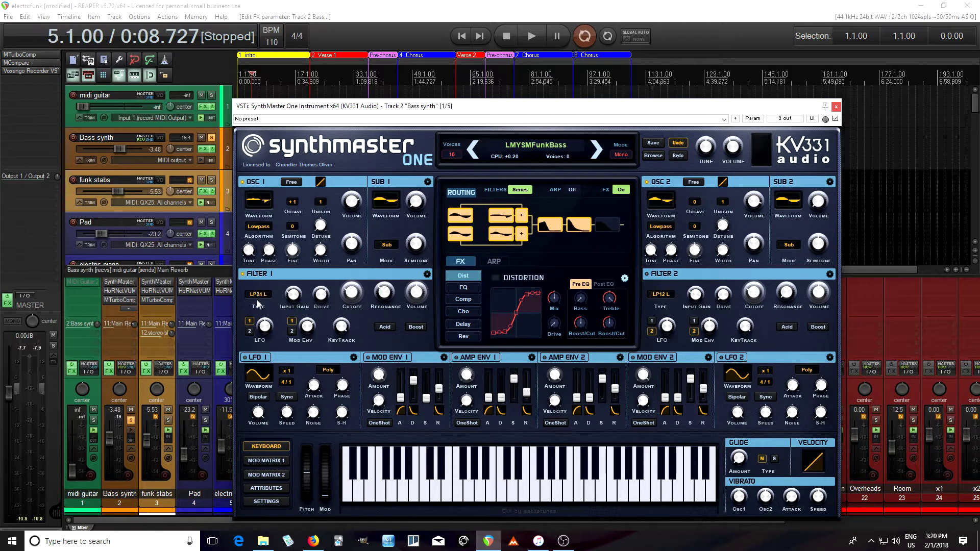
- Examine Filter 1's type options and cutoff in the bass patch, play test notes, and close the synth
mouse_move(260, 300)
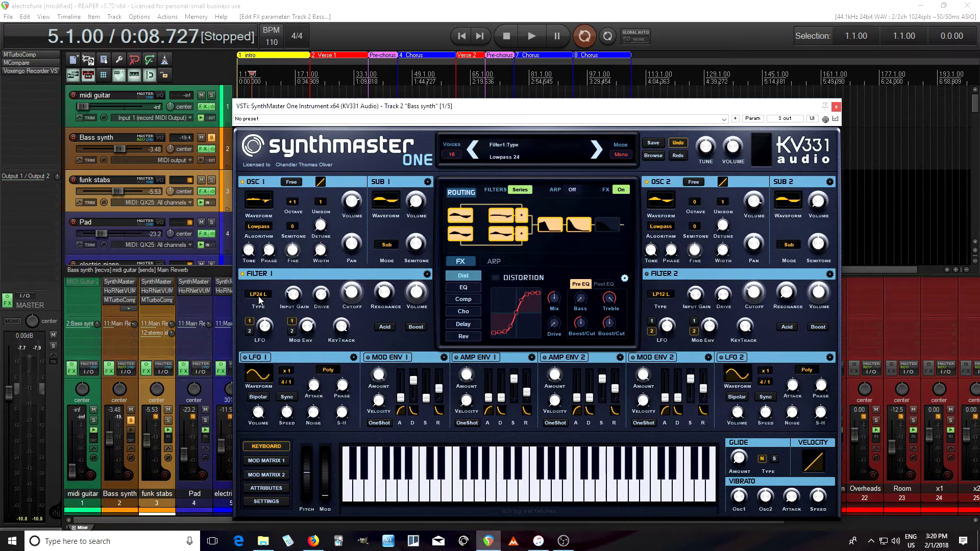
left_click(260, 299)
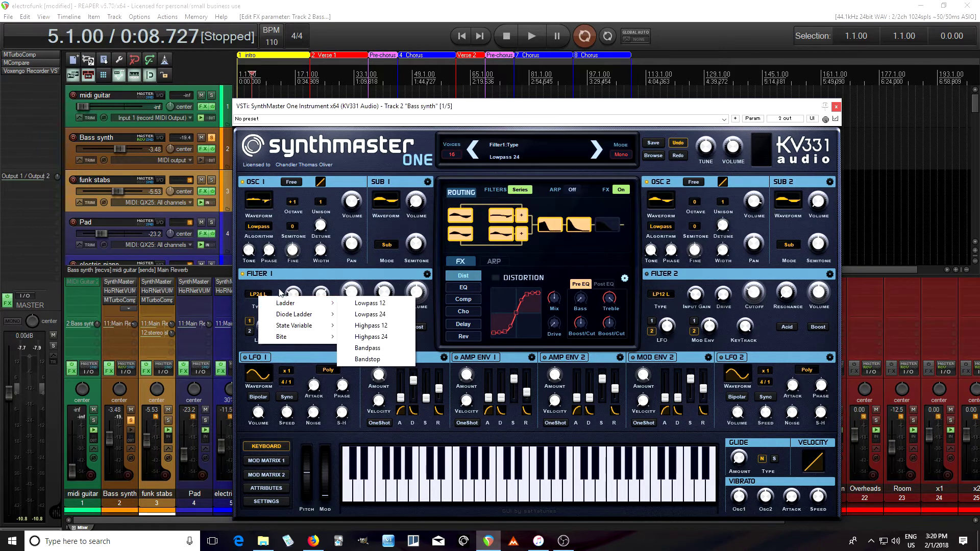
left_click(273, 281)
mouse_move(364, 301)
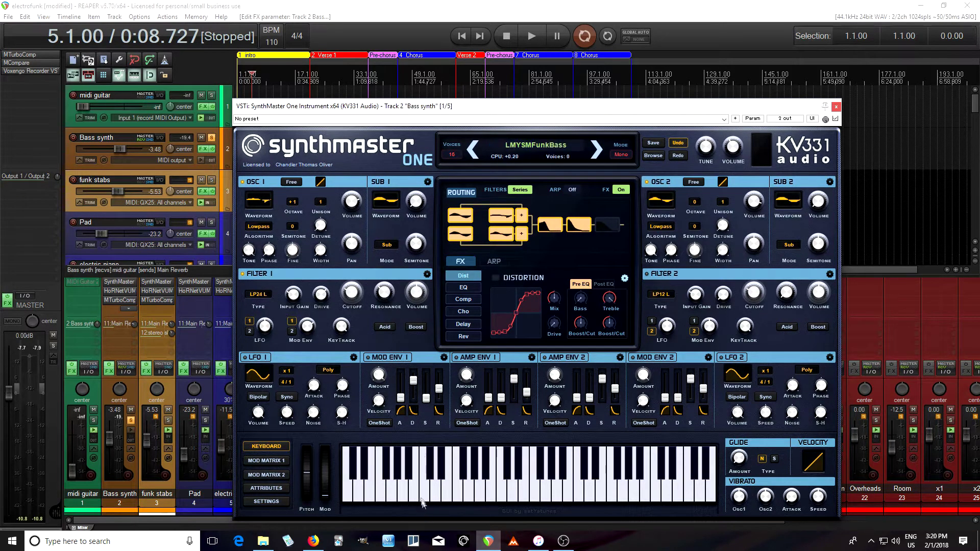
left_click(387, 358)
mouse_move(350, 302)
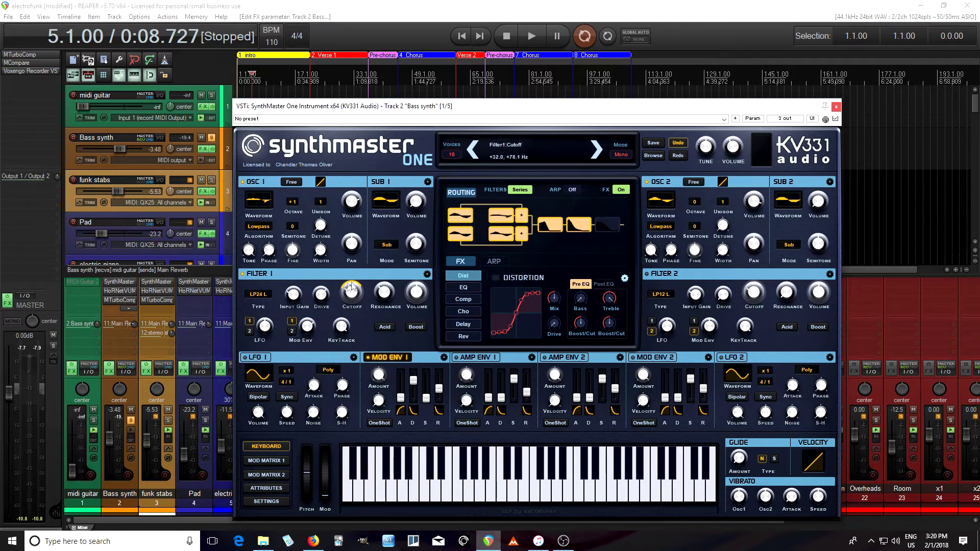
left_click_drag(449, 496, 479, 491)
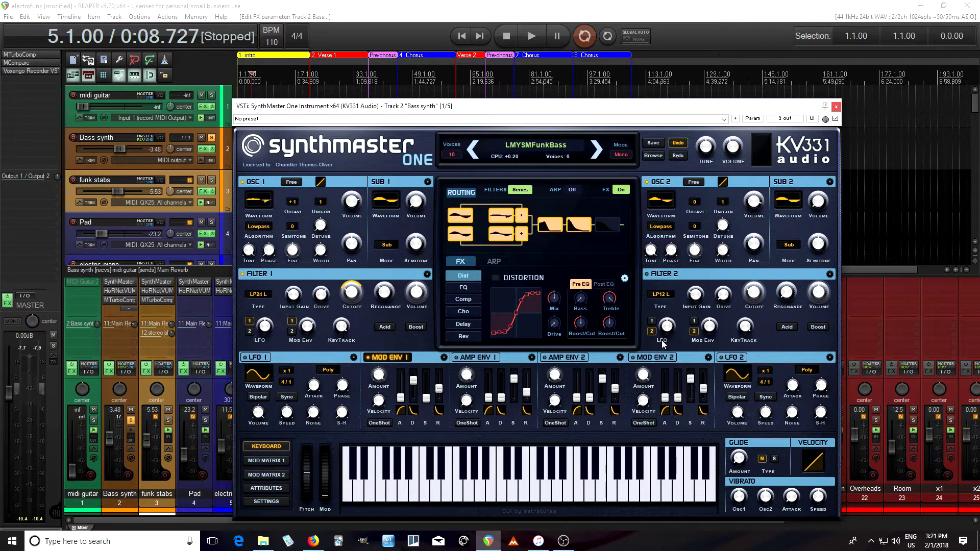
left_click(836, 106)
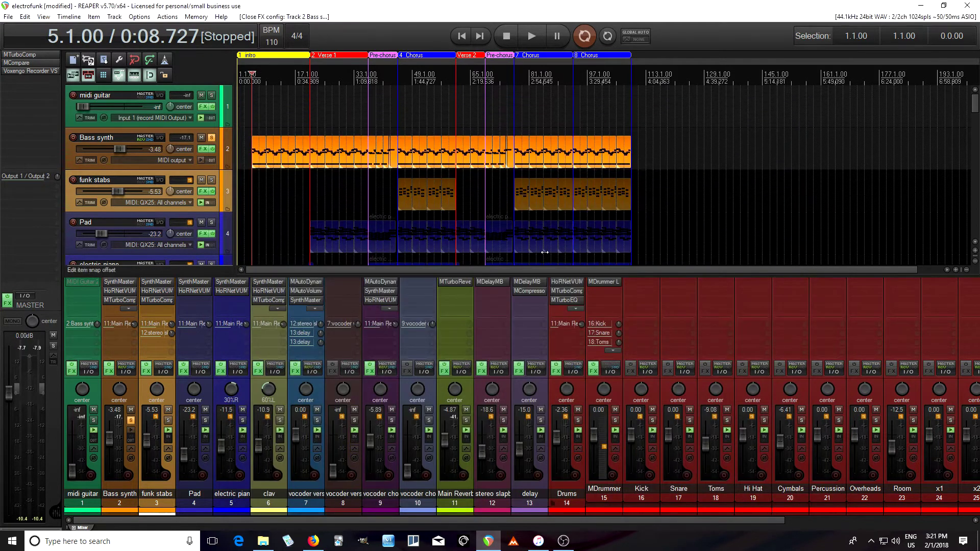
- Select the Bass synth track and look through the remaining plug-ins in its mixer effects chain
left_click(66, 152)
left_click(124, 308)
left_click(125, 309)
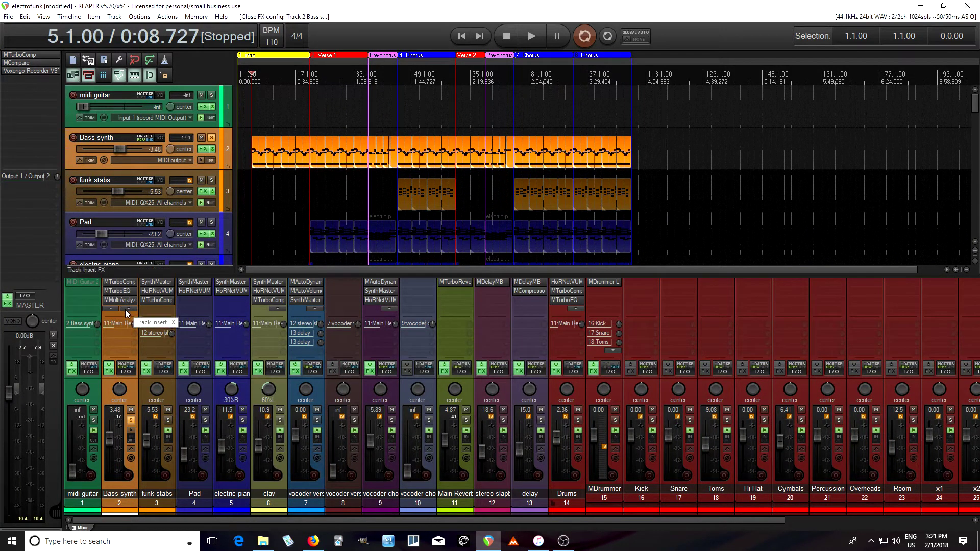
- Solo the funk stabs track instead of Bass synth and audition it from its first chorus item at bar 45
left_click(69, 192)
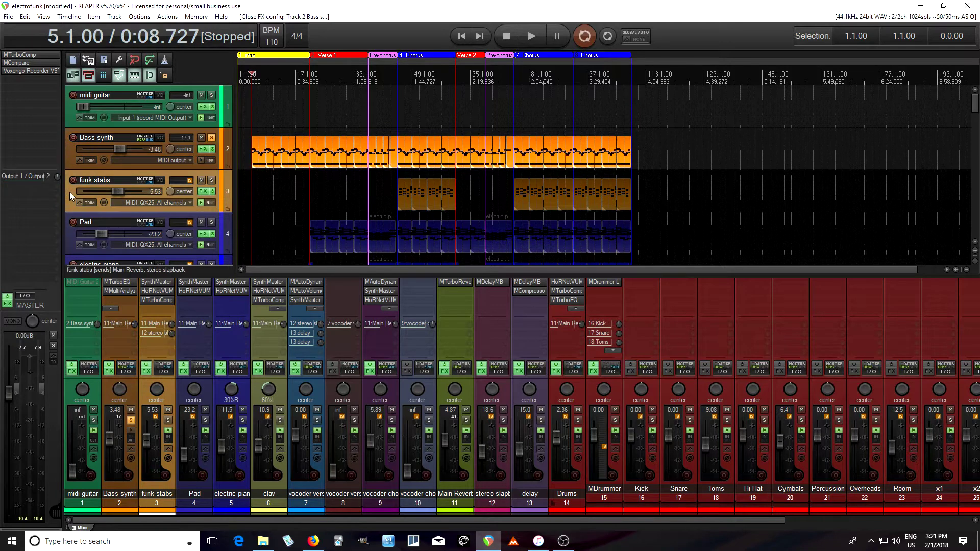
left_click(211, 180)
left_click(211, 138)
left_click(403, 194)
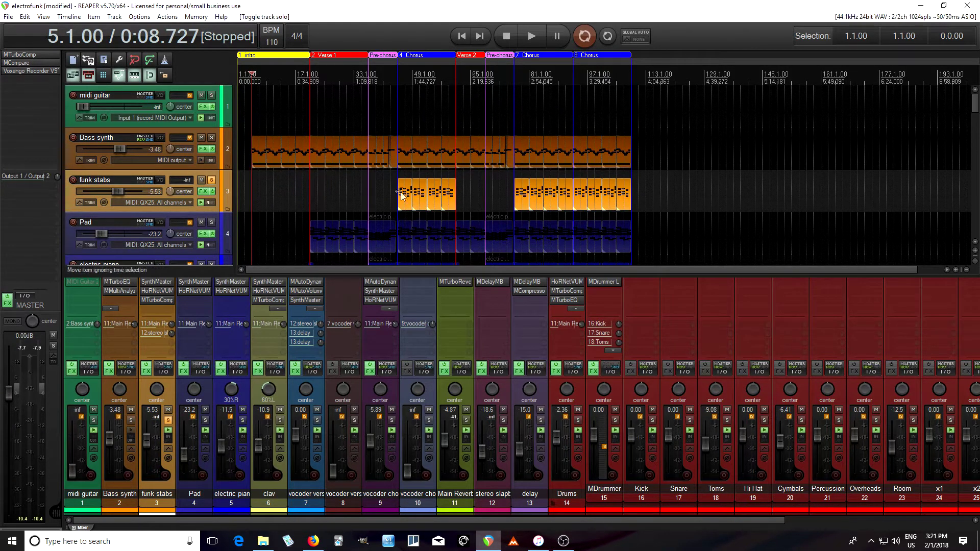
left_click(532, 36)
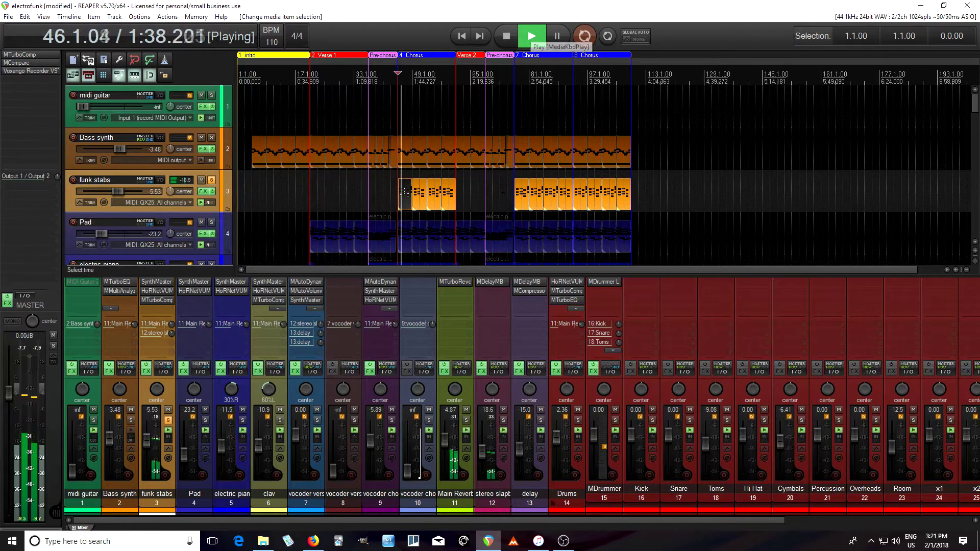
left_click(510, 38)
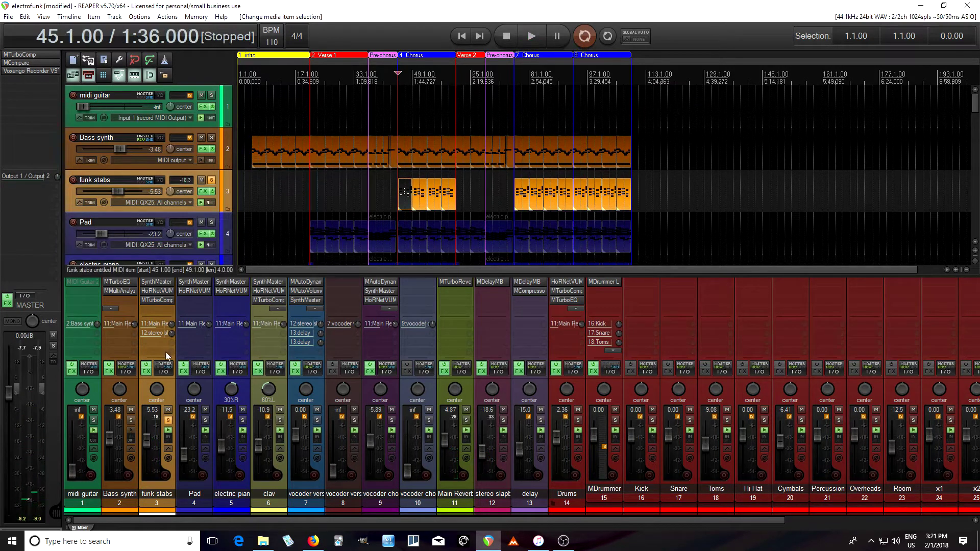
- Open the funk stabs track's SynthMaster One, play test notes on its keyboard to hear the patch, and close it
left_click(155, 284)
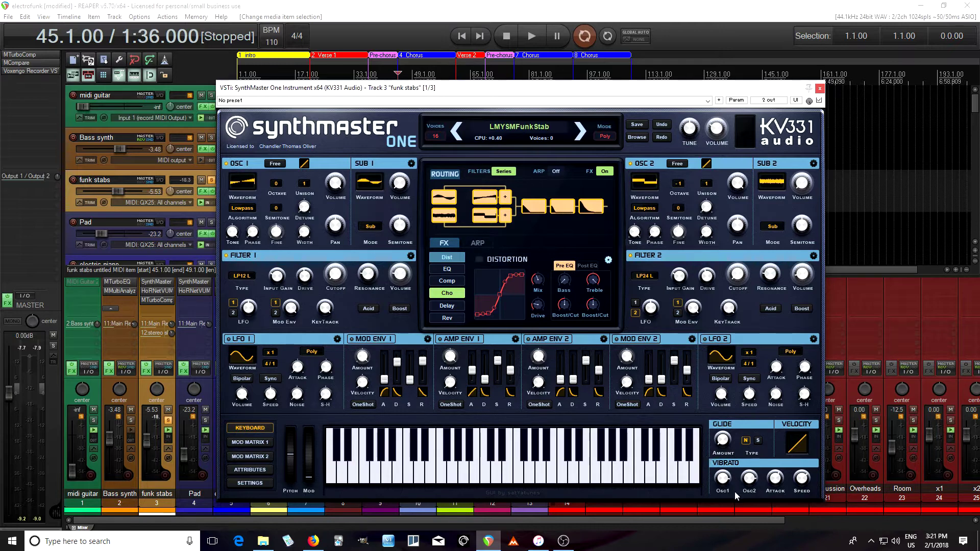
left_click(503, 480)
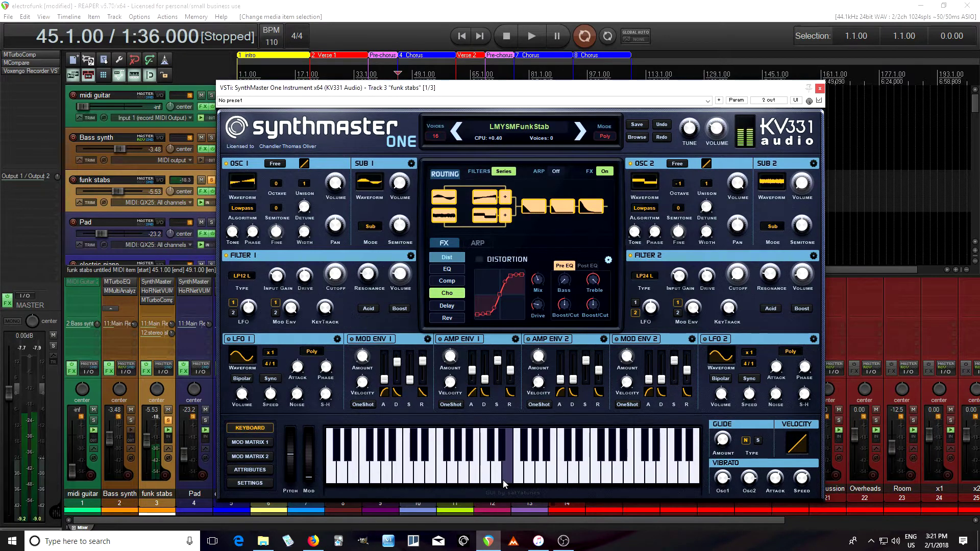
left_click(460, 479)
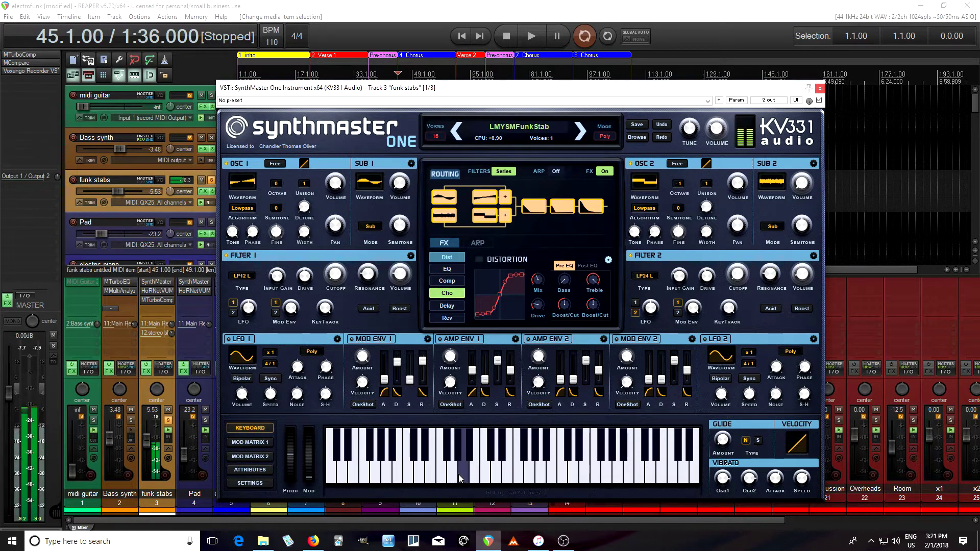
left_click(584, 470)
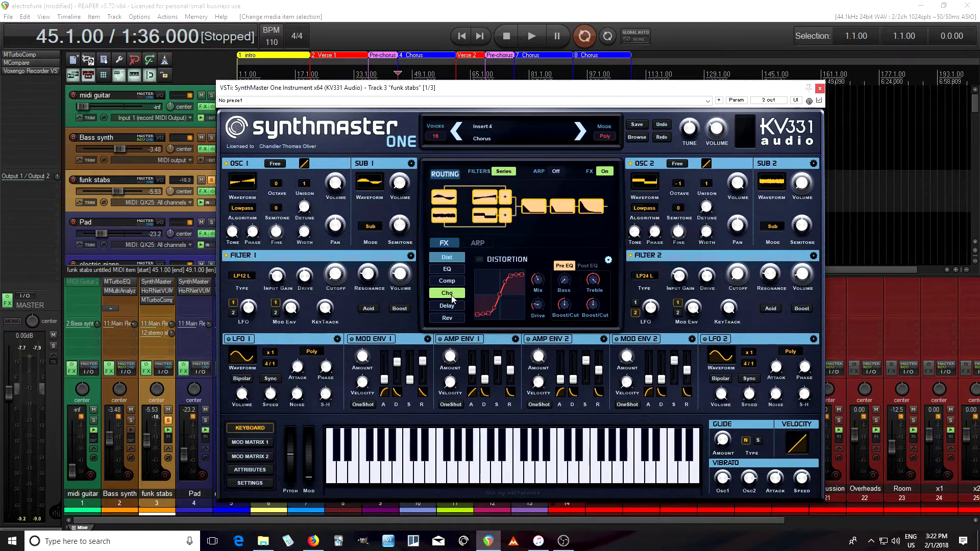
key("Escape")
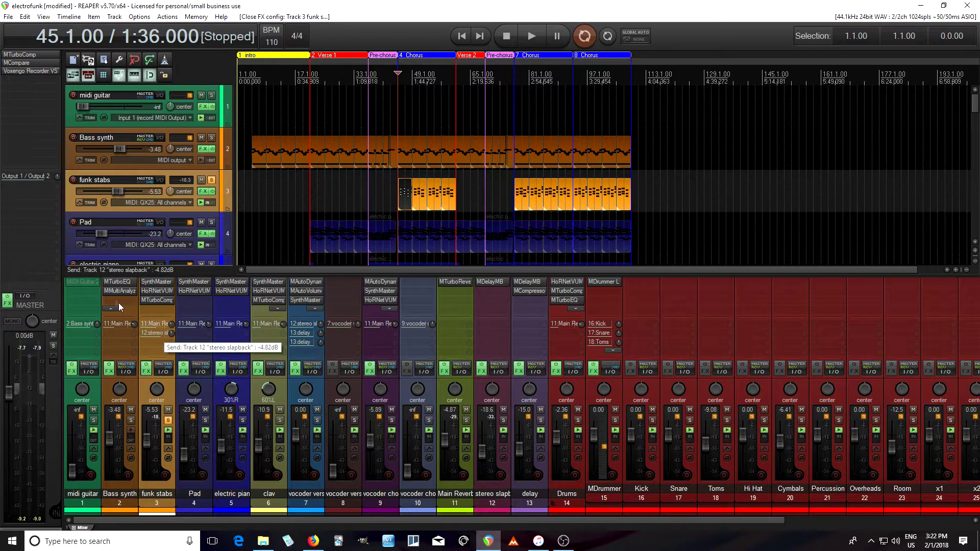
- Solo the Pad track instead of funk stabs and audition it from its first item at bar 21
left_click(70, 238)
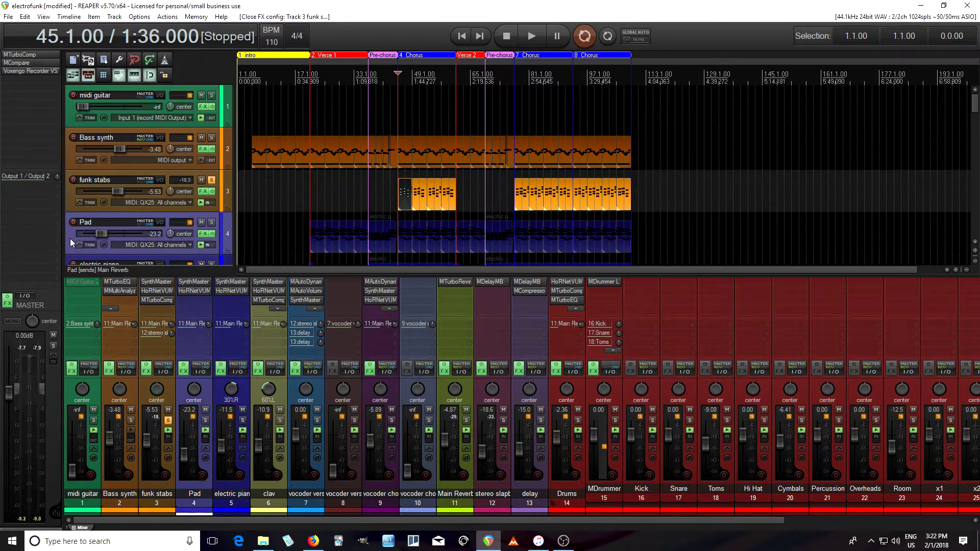
left_click_drag(308, 243, 325, 240)
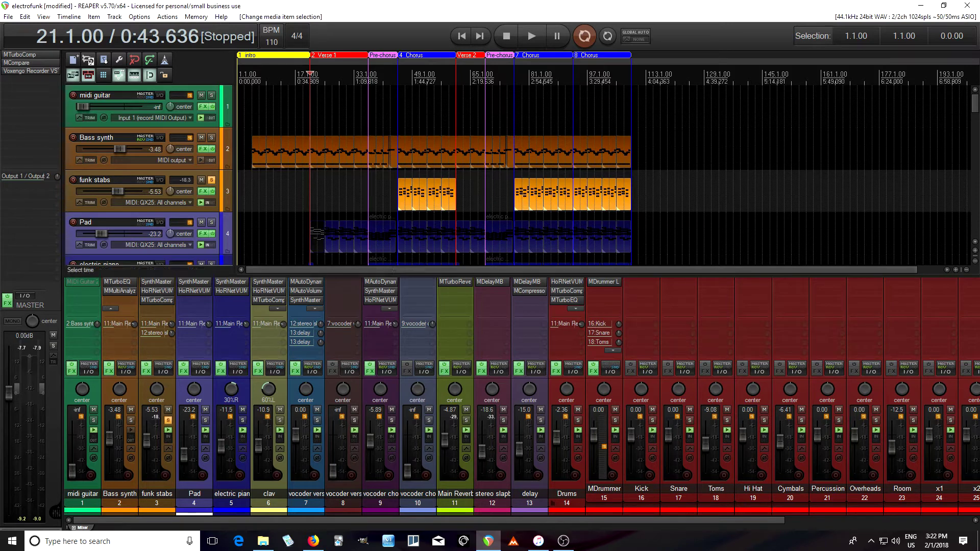
left_click(212, 222)
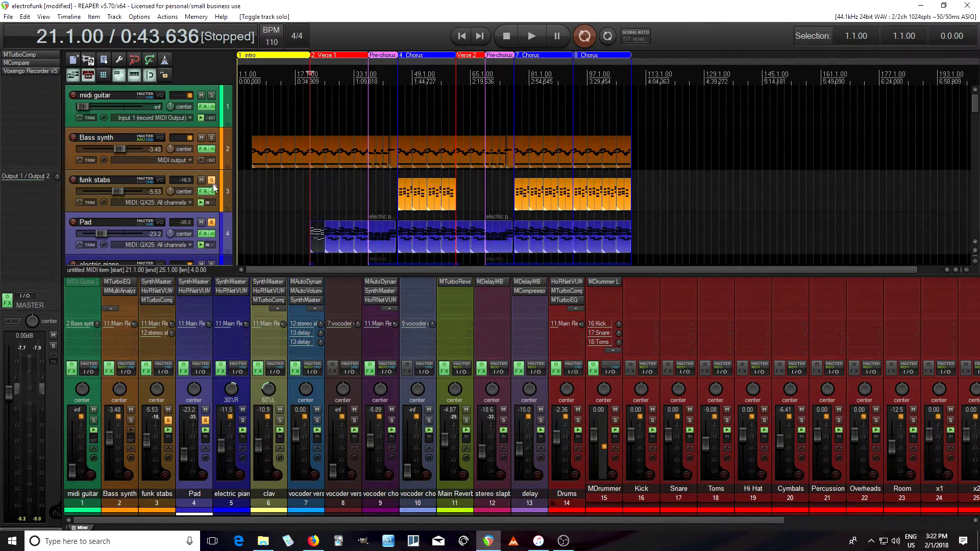
left_click(534, 36)
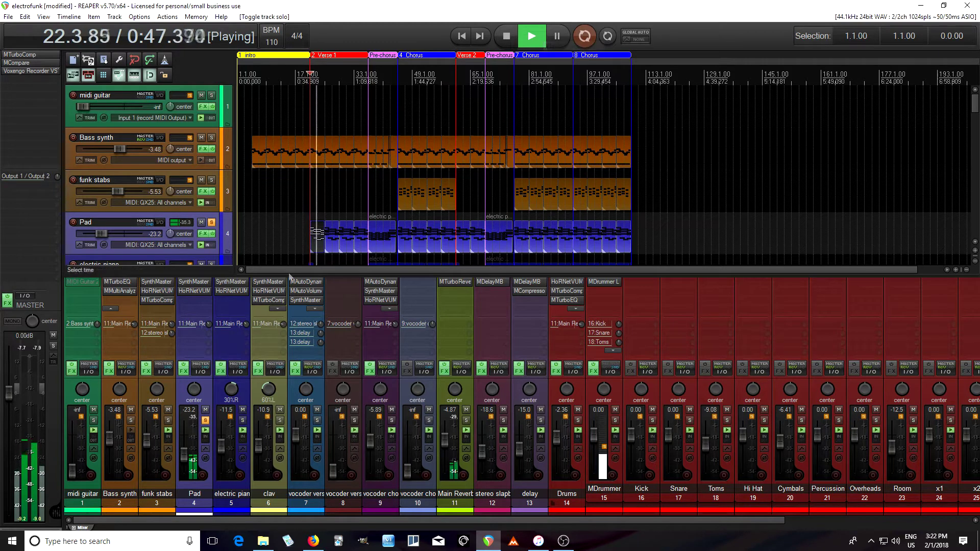
left_click(507, 38)
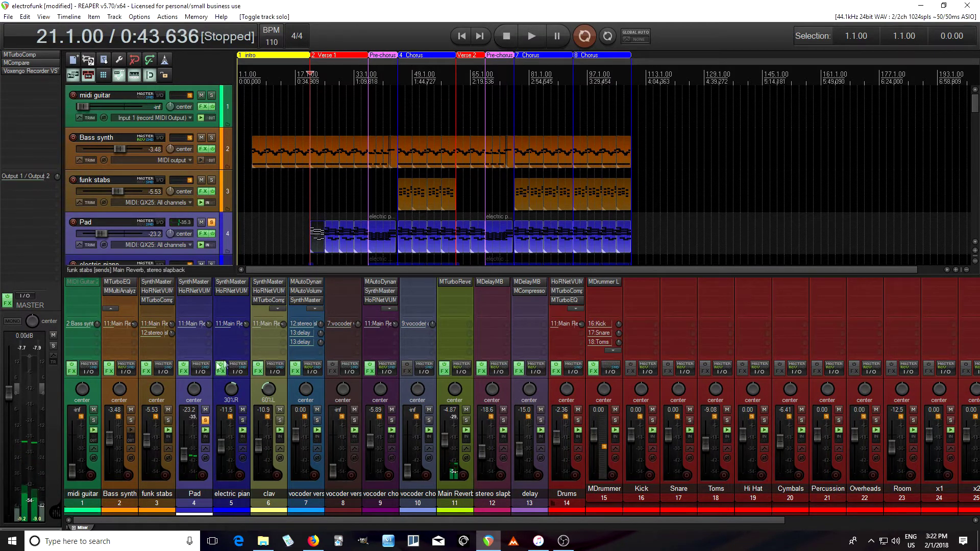
- Open the Pad track's SynthMaster One, look through the oscillator 1 waveform choices without changing it, and close the synth
left_click(195, 281)
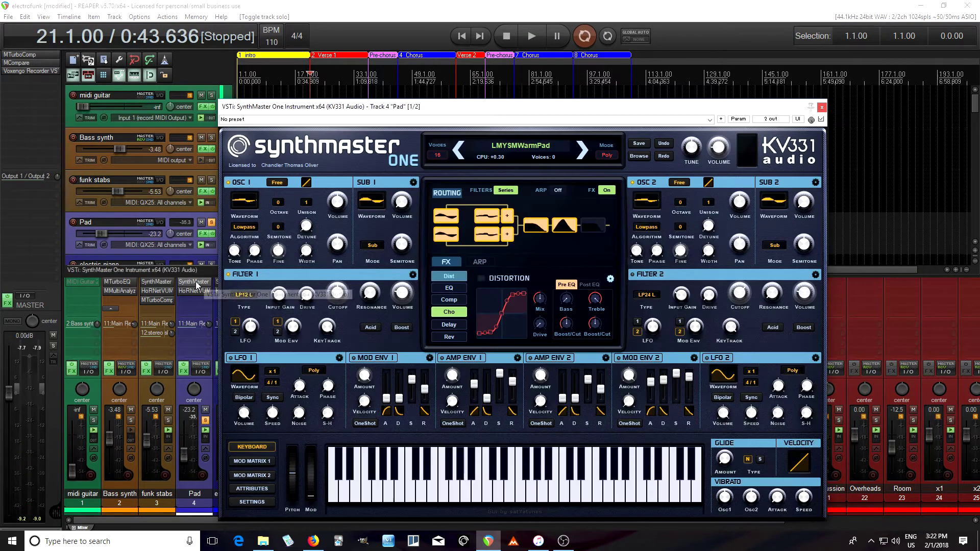
left_click_drag(565, 112, 569, 79)
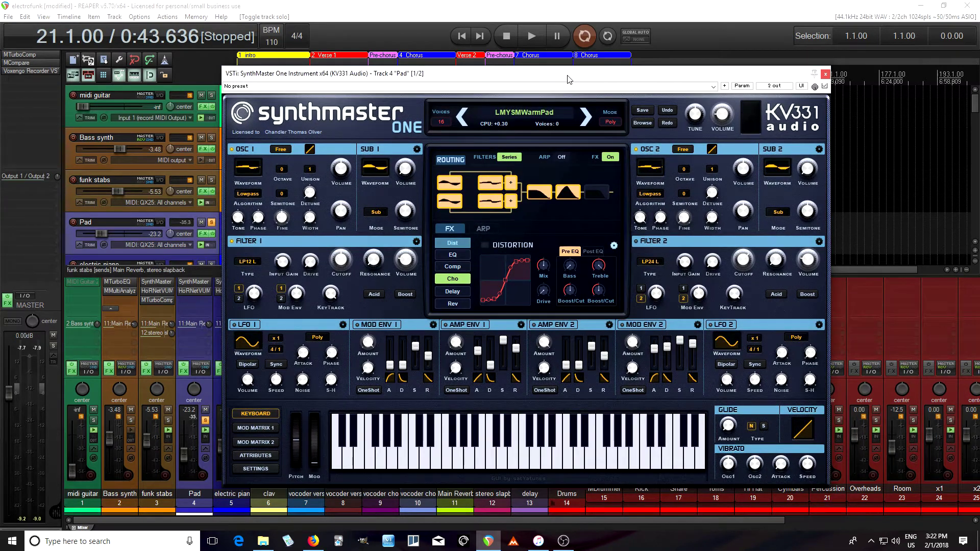
left_click(249, 174)
mouse_move(309, 237)
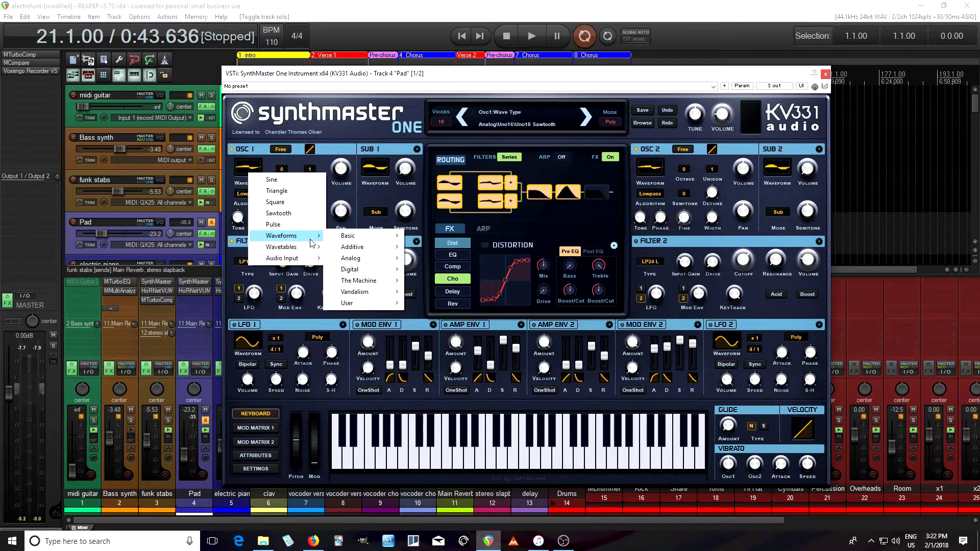
left_click(228, 171)
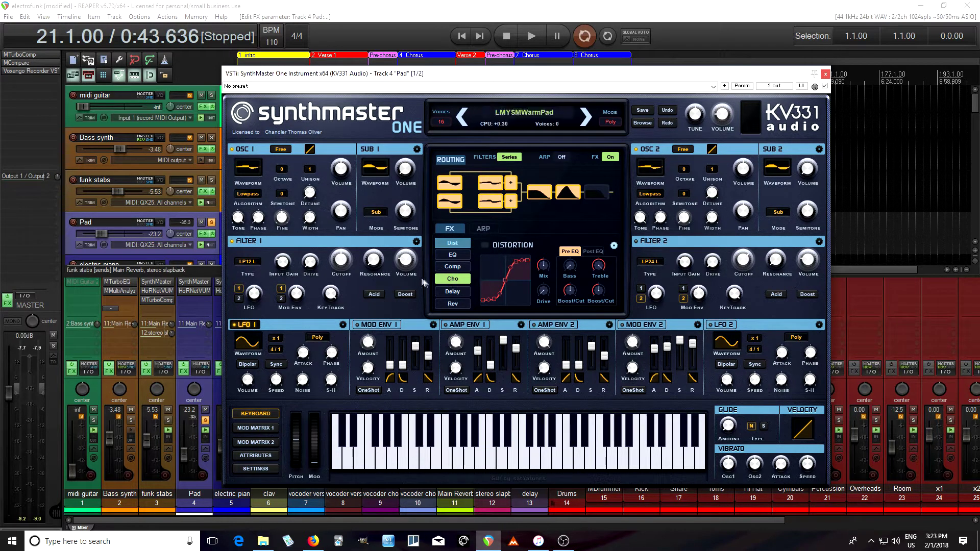
left_click(825, 75)
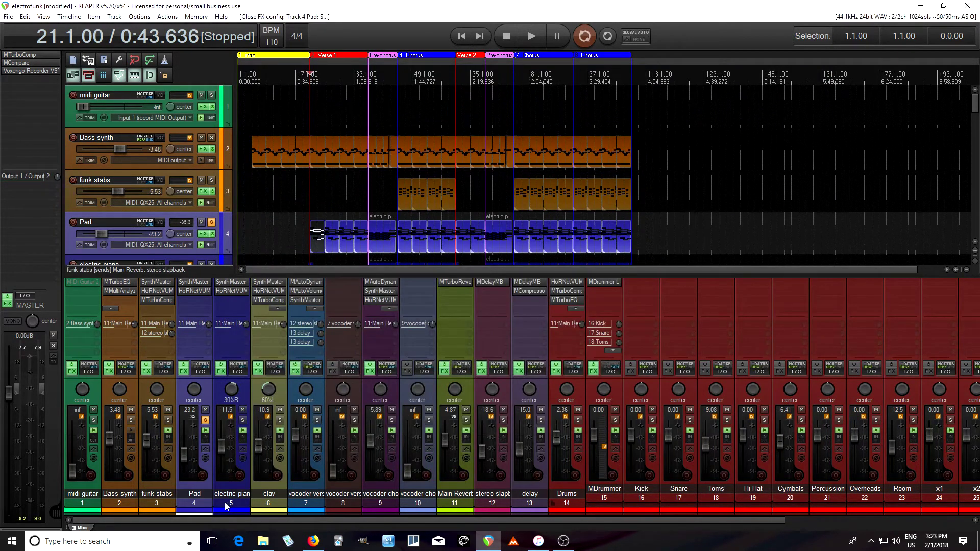
- Open the electric piano track's SynthMaster with the track record-armed and soloed instead of Pad, and close the synth after examining it
left_click(225, 502)
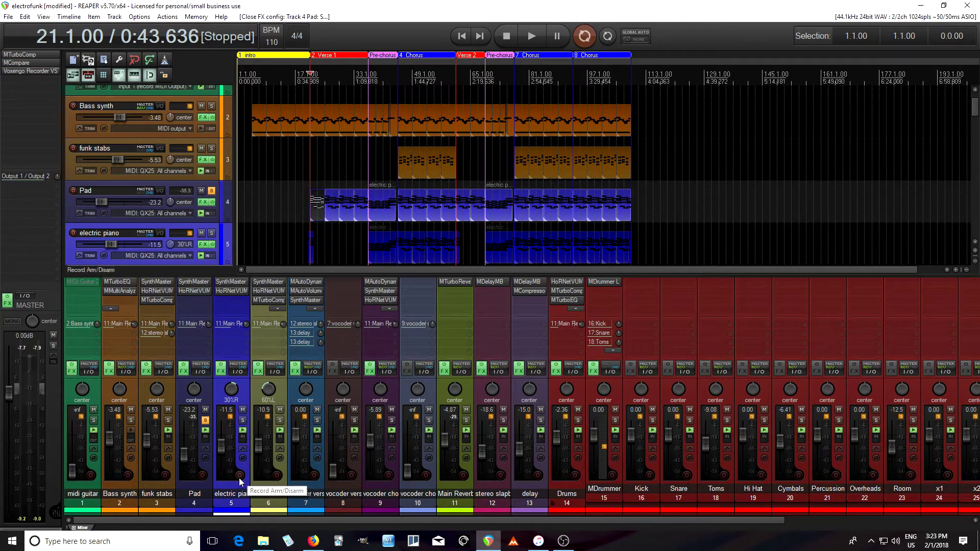
left_click(232, 282)
left_click_drag(458, 159, 634, 94)
left_click(239, 476)
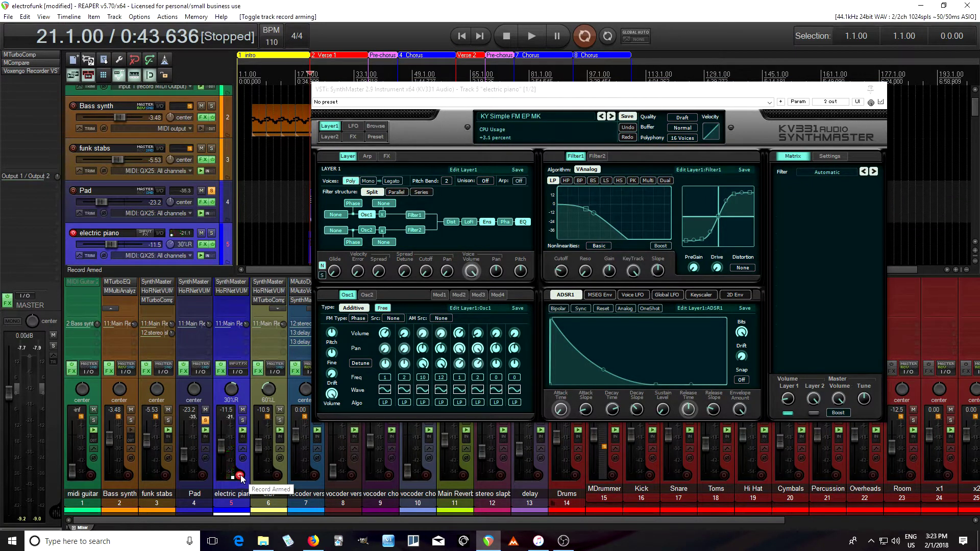
scroll(214, 210, "down", 2)
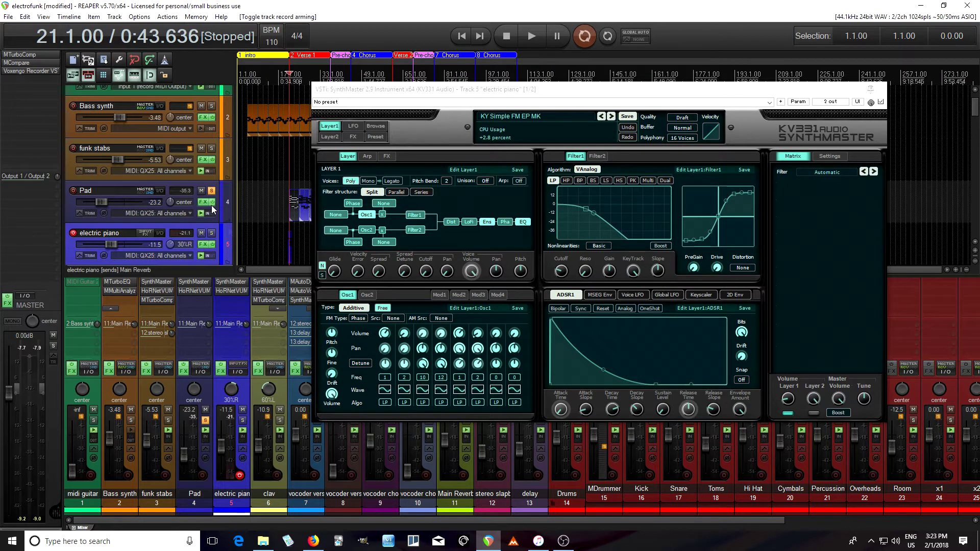
left_click(212, 190)
left_click(211, 233)
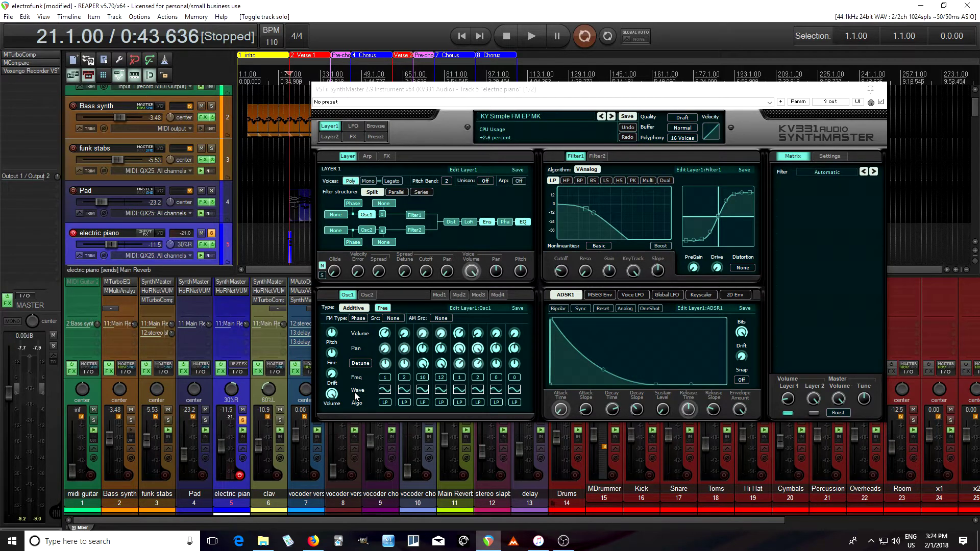
left_click(881, 89)
- Audition the soloed electric piano from the start of its first item at bar 20.3
scroll(390, 202, "up", 3)
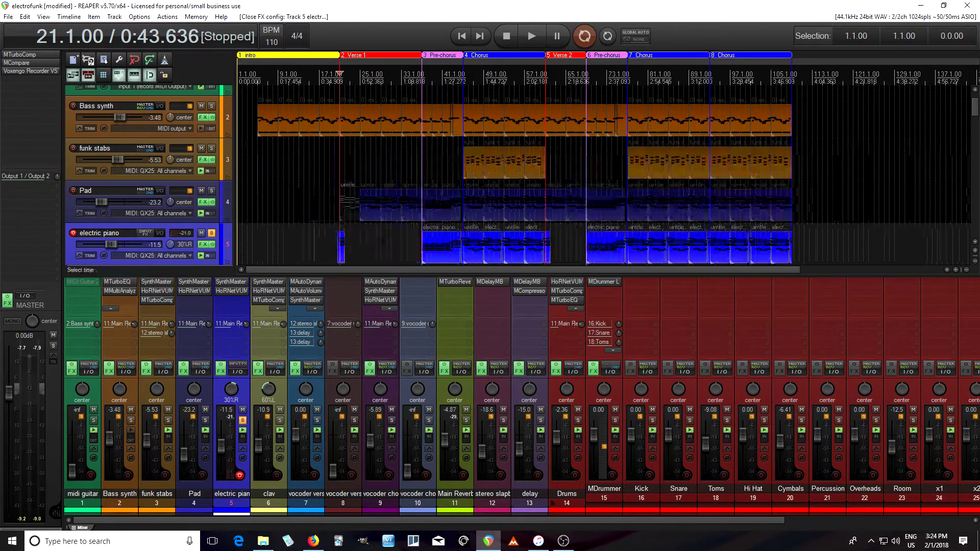
scroll(400, 233, "up", 2)
left_click(377, 250)
scroll(518, 251, "up", 1)
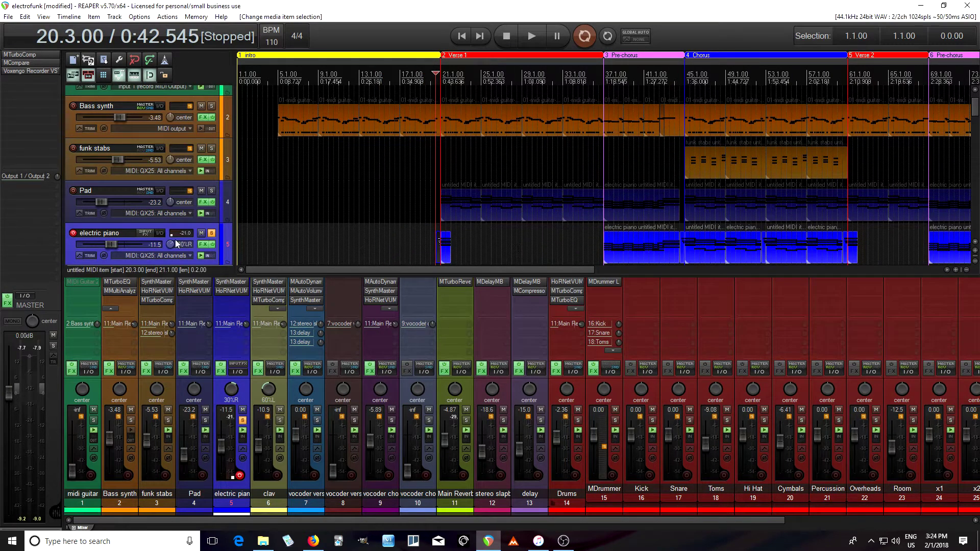
left_click(531, 40)
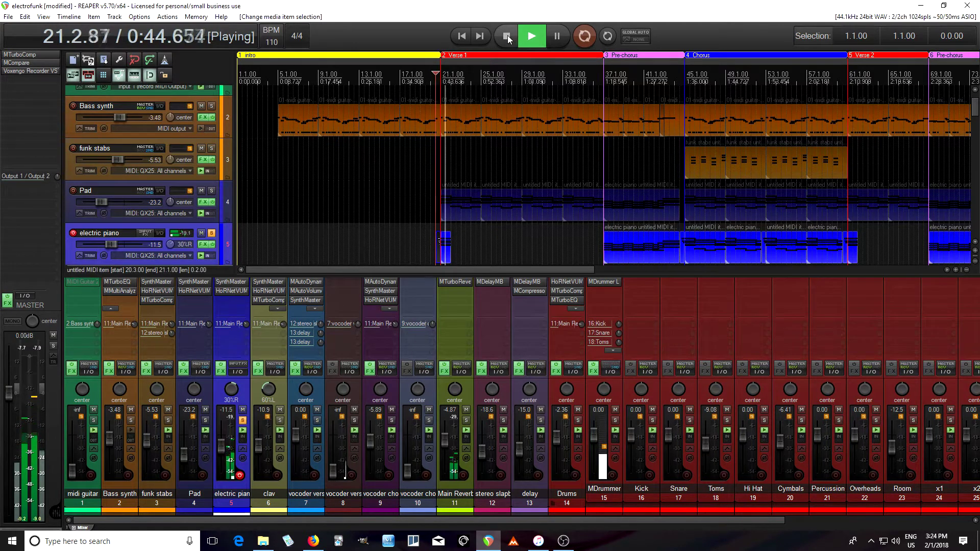
left_click(506, 36)
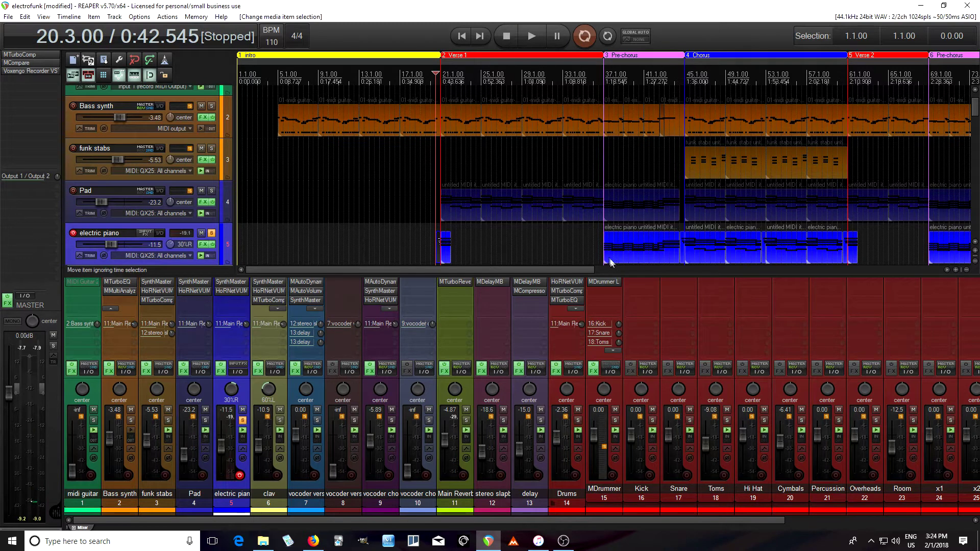
- Audition the electric piano from its pre-chorus item at bar 37, and again from the chorus lead-in item at bar 44.3
left_click(604, 246)
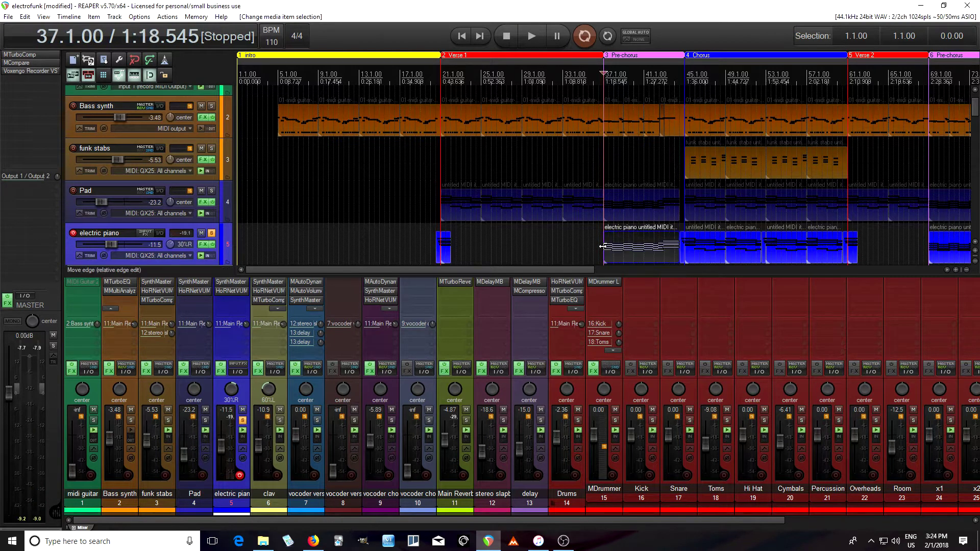
left_click(532, 34)
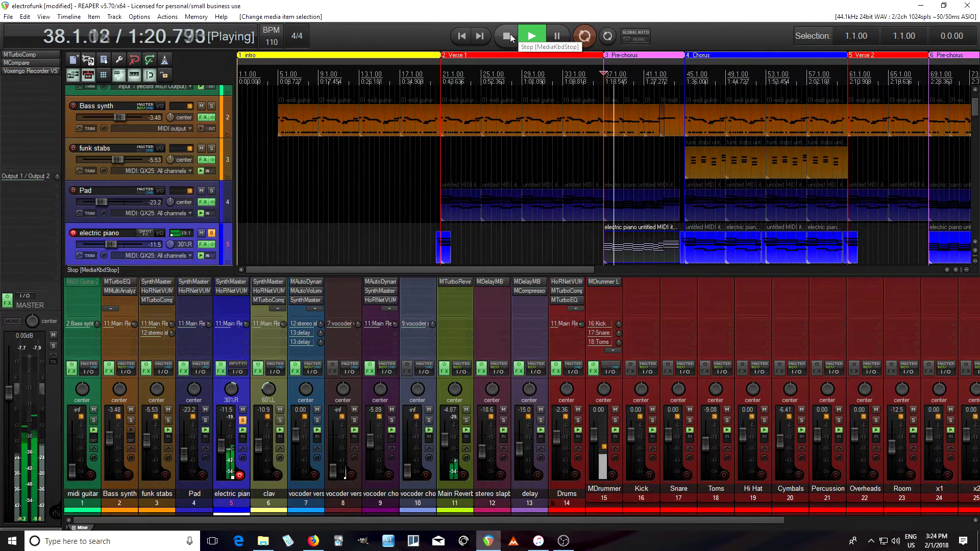
left_click(510, 34)
left_click(681, 246)
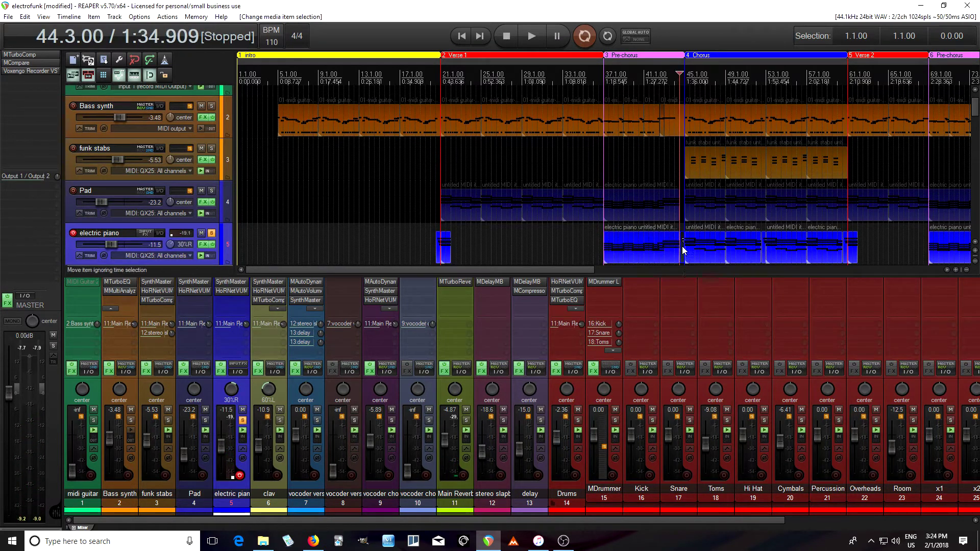
left_click(536, 43)
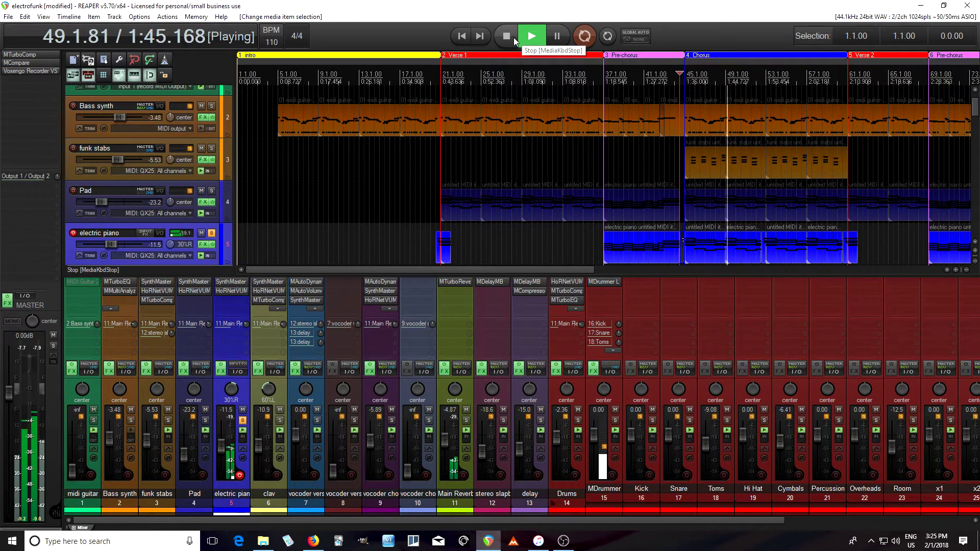
left_click(513, 40)
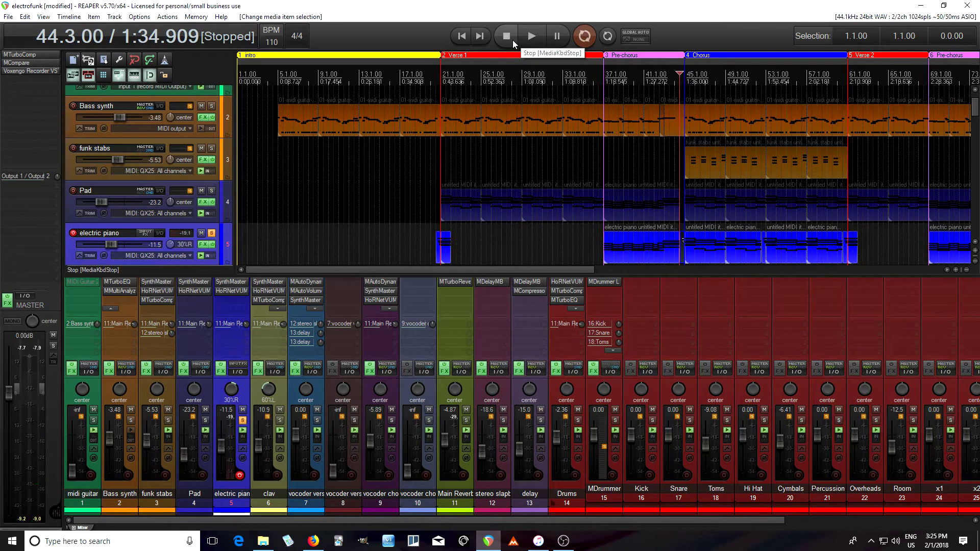
- Disarm and unsolo the electric piano track, and solo the clav track
left_click(241, 477)
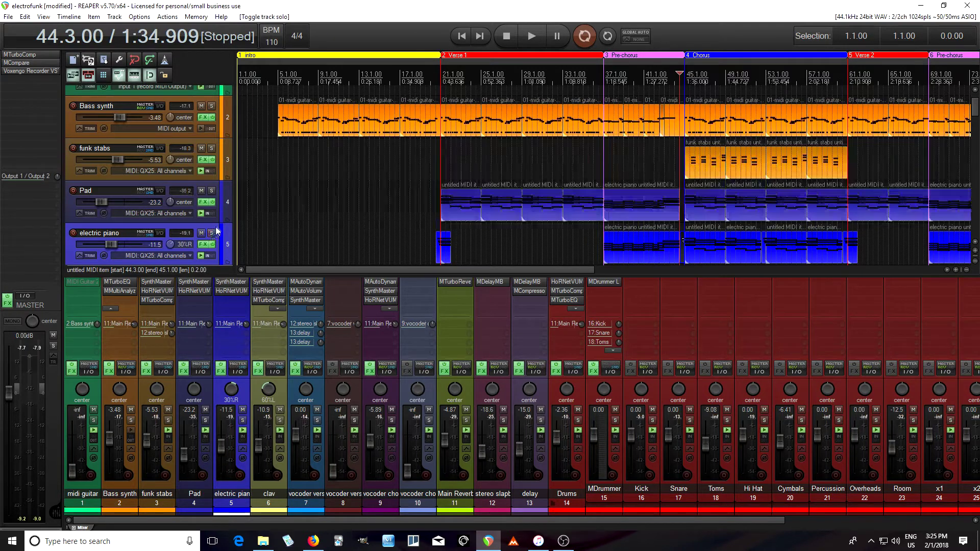
scroll(213, 230, "down", 1)
left_click(212, 233)
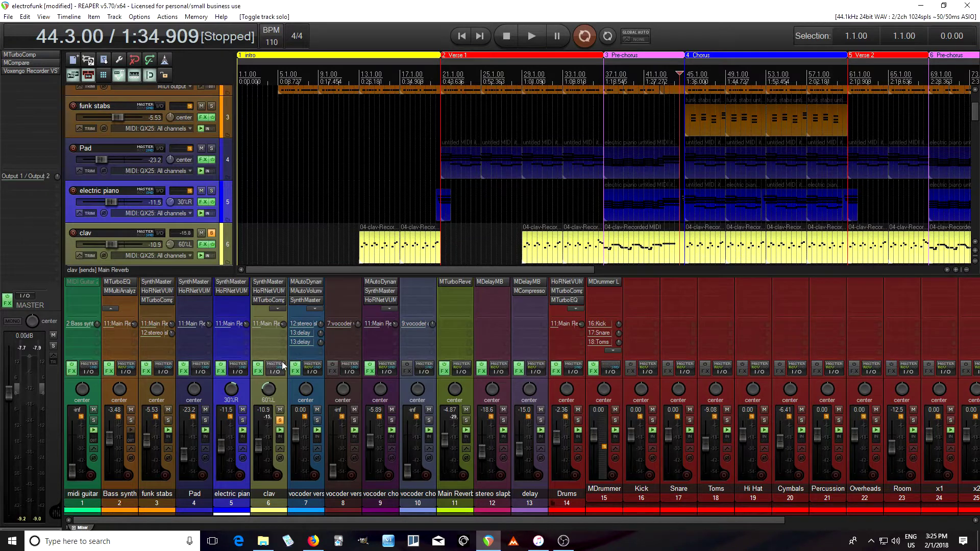
- Record-arm the clav track, open its SynthMaster instrument to examine and hear the patch, and disarm the track
left_click(277, 309)
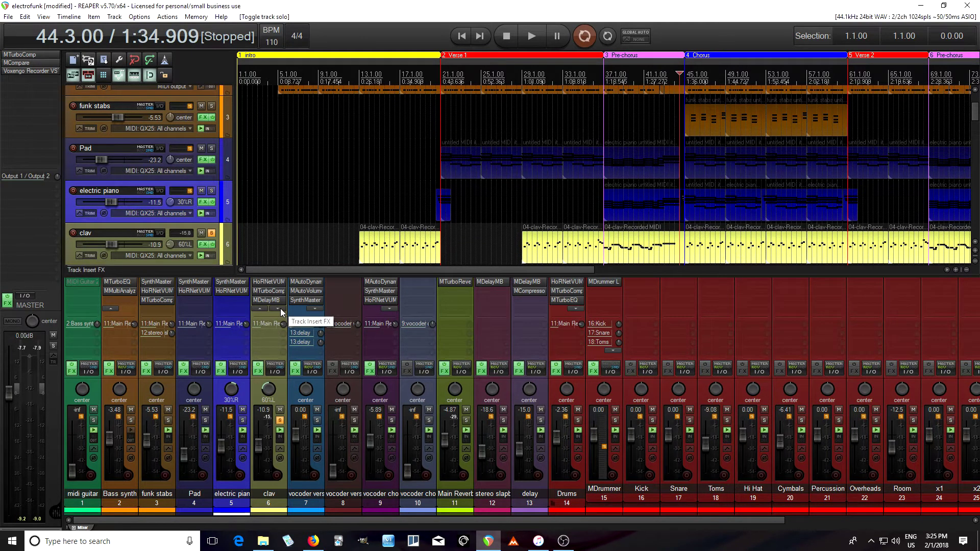
left_click(277, 475)
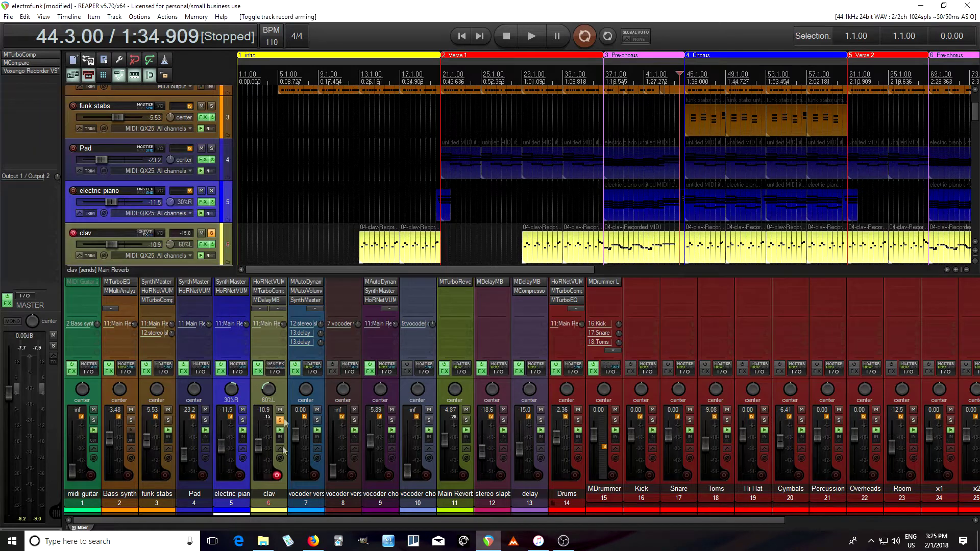
left_click(262, 309)
left_click(263, 283)
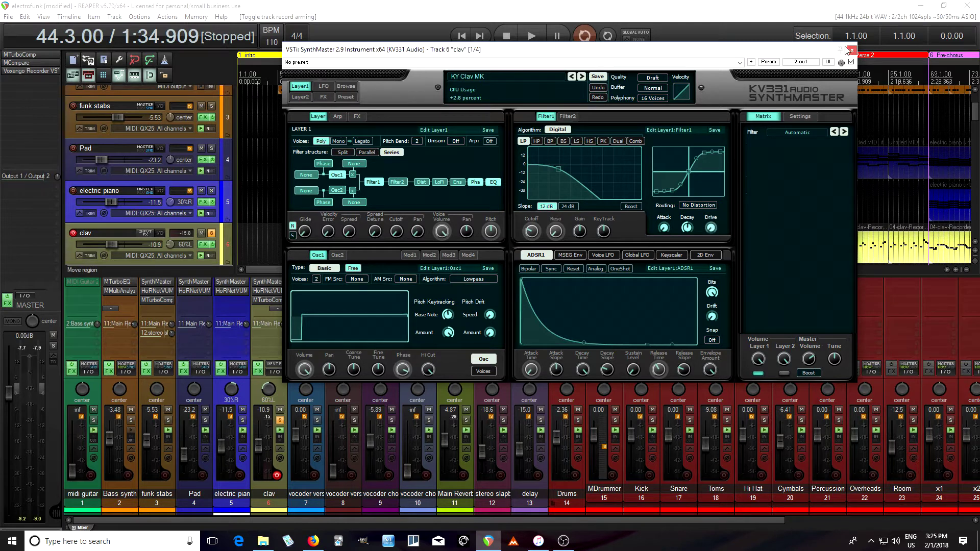
left_click(274, 479)
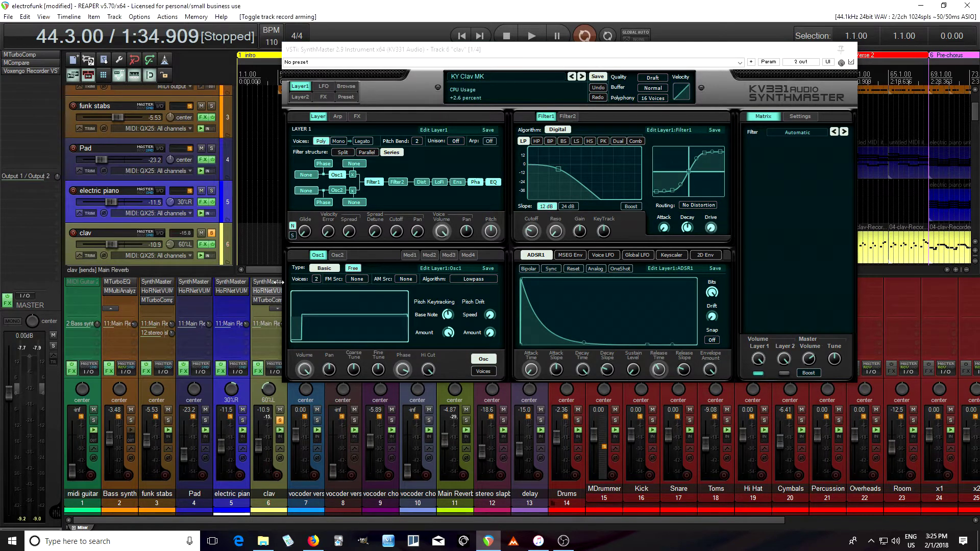
- Open the clav track's MDelayMB effect to examine its delay settings, and close the clav plug-in windows
left_click_drag(574, 49, 647, 56)
left_click(277, 308)
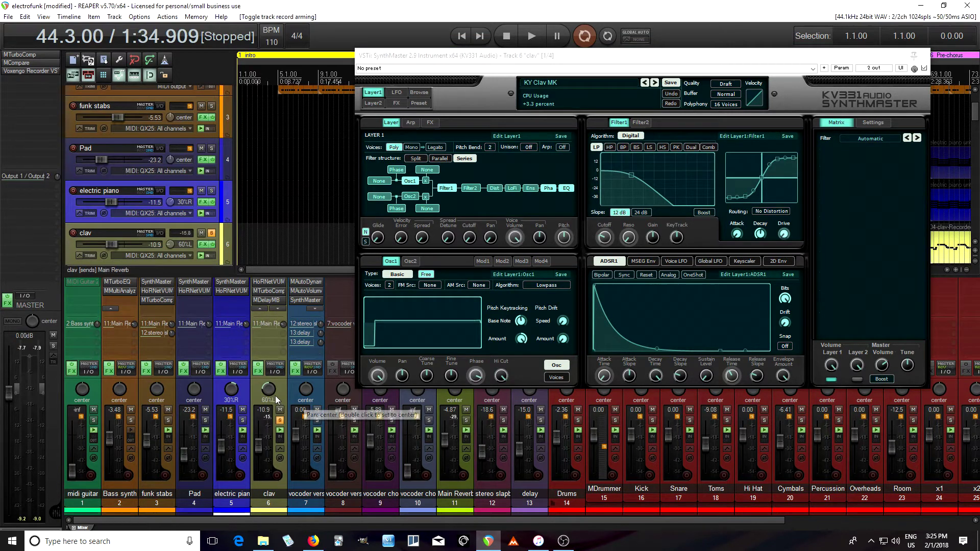
left_click(268, 301)
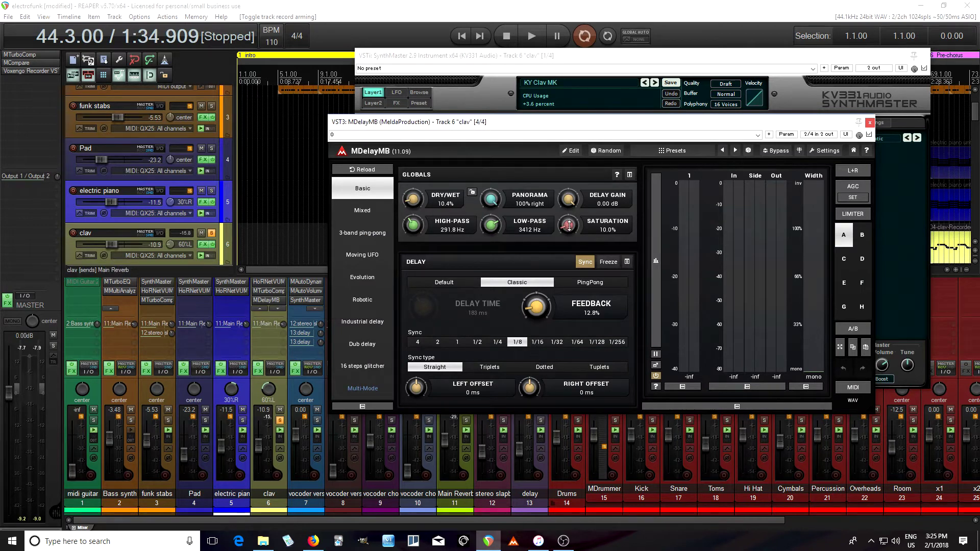
left_click(870, 122)
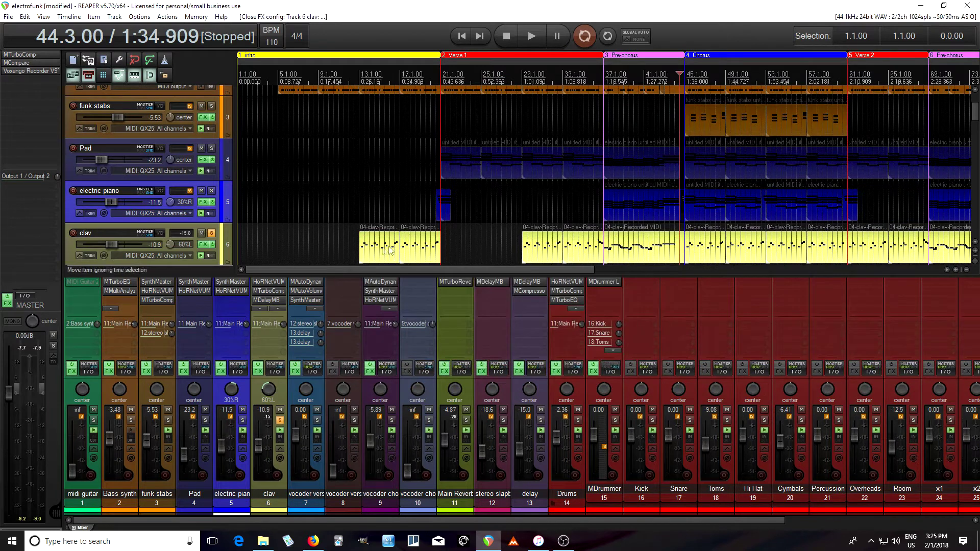
- Audition the clav from its first item at bar 13, stop playback, and unsolo the track
left_click(360, 241)
left_click(531, 36)
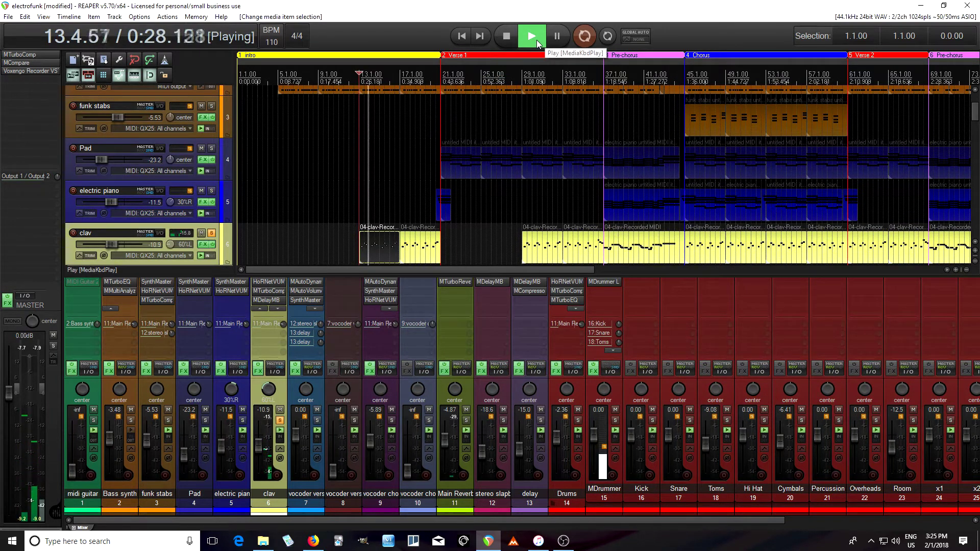
left_click(507, 36)
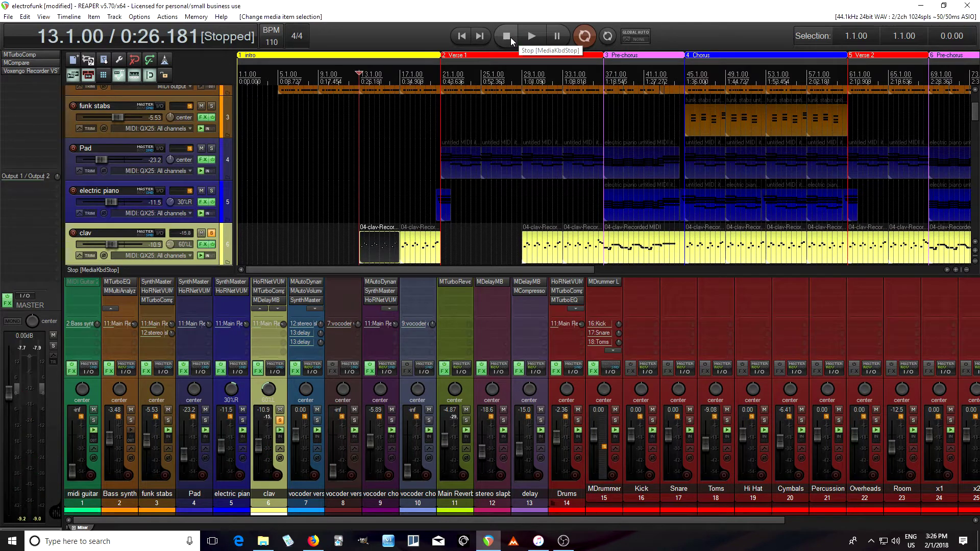
left_click(284, 419)
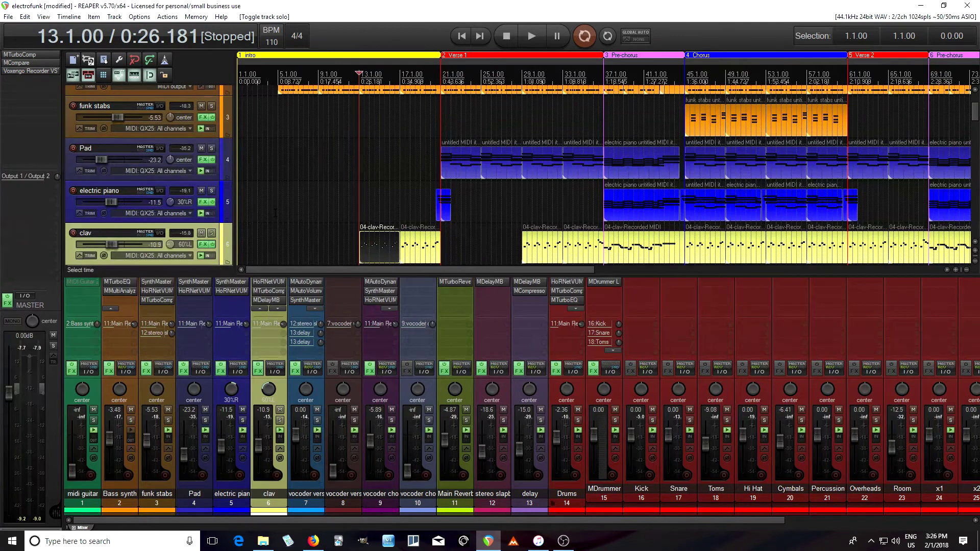
- Select the first vocoder verse item at bar 21, open the track's MAutoDynamicEq to examine the EQ curve, and close it
scroll(478, 238, "down", 2)
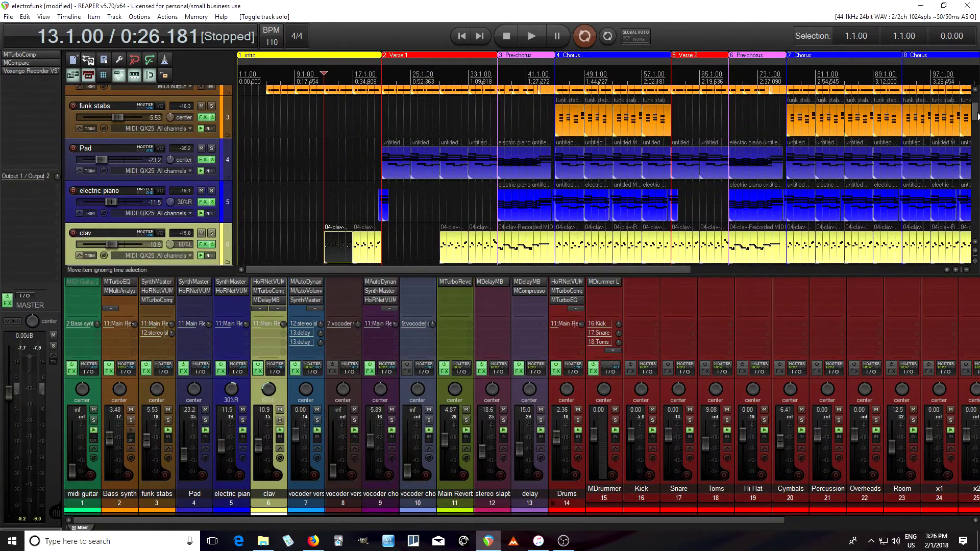
scroll(962, 117, "down", 3)
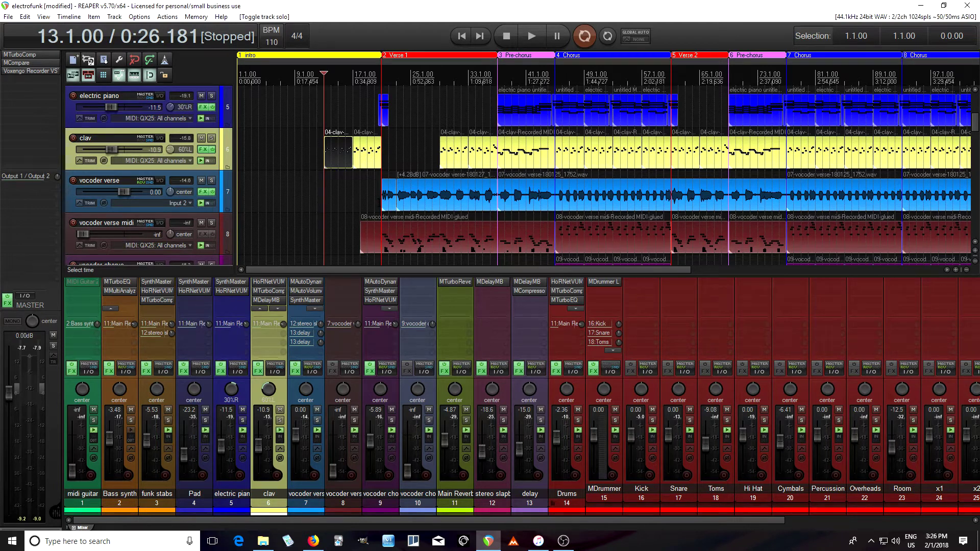
left_click(379, 194)
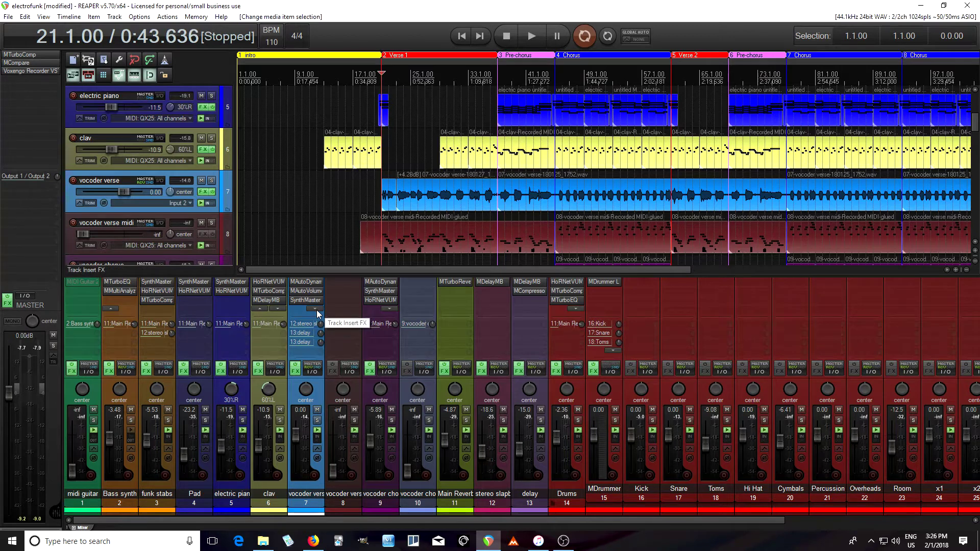
left_click(307, 284)
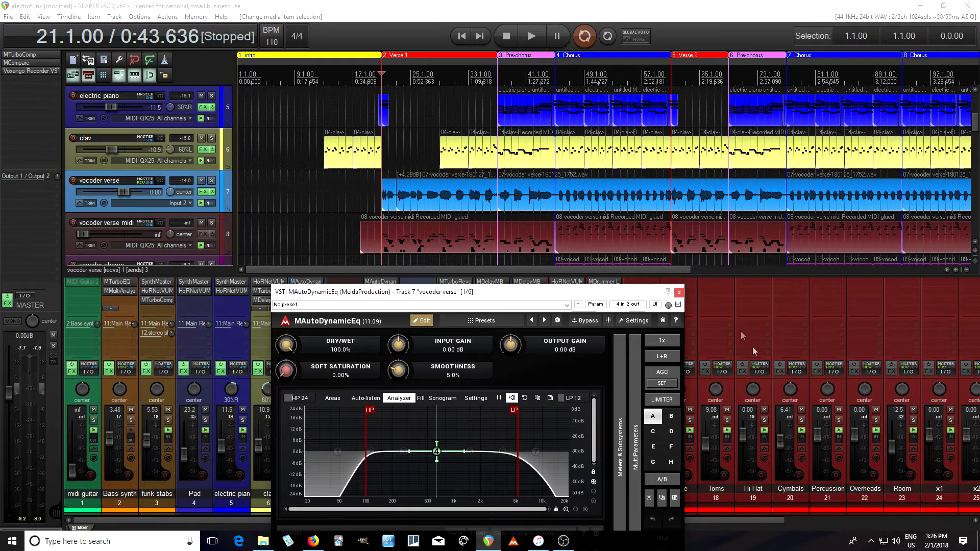
left_click(679, 293)
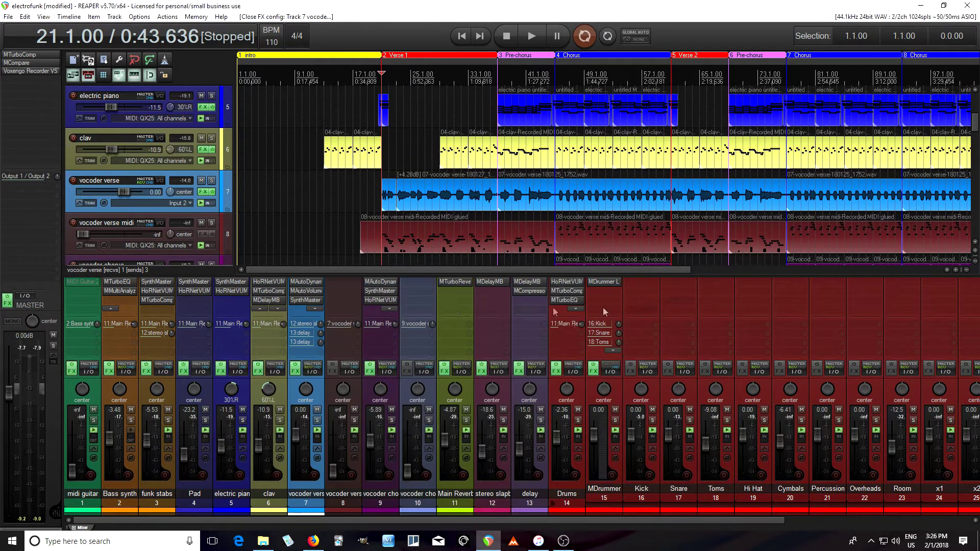
- Open the vocoder verse track's SynthMaster One effect, examine the LMYSMFunkVocoder patch and its vocoder section, and close it
left_click(307, 301)
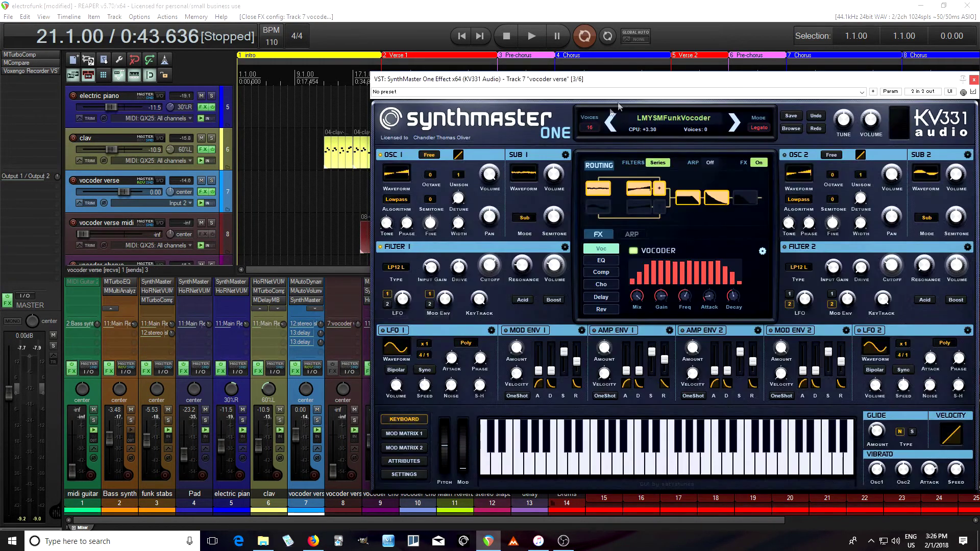
left_click_drag(650, 79, 604, 104)
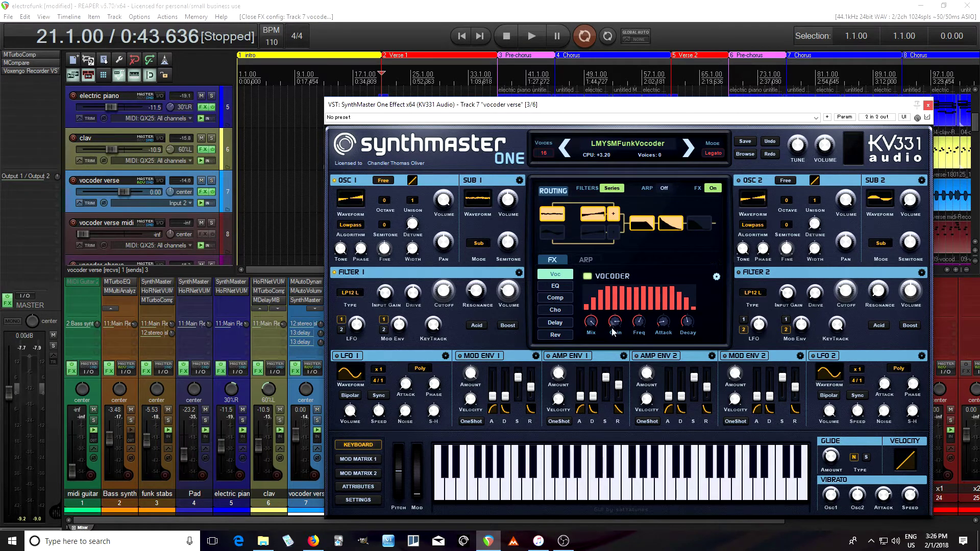
left_click_drag(820, 106, 586, 257)
left_click(696, 256)
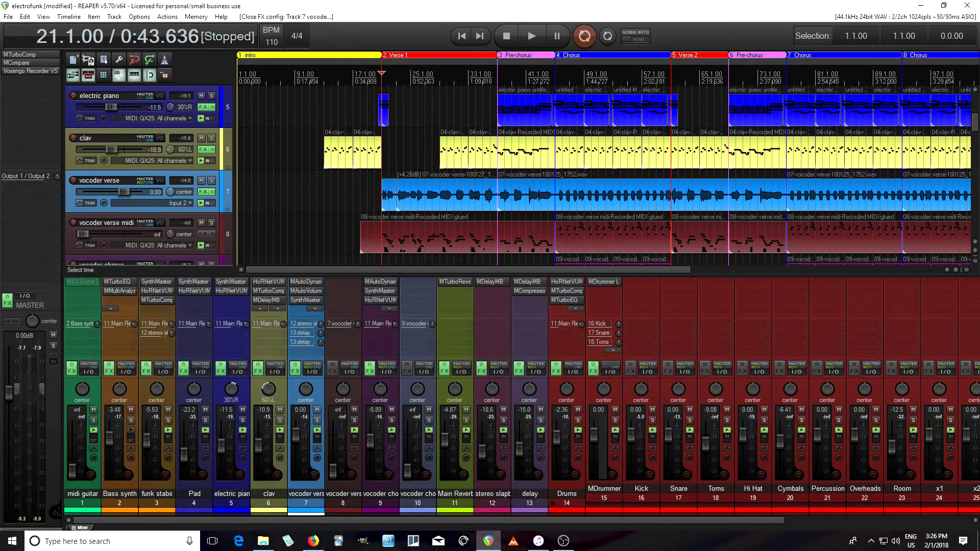
- Solo the vocoder verse track, audition it from bar 21, and briefly reopen its SynthMaster One effect to review the patch
left_click(210, 181)
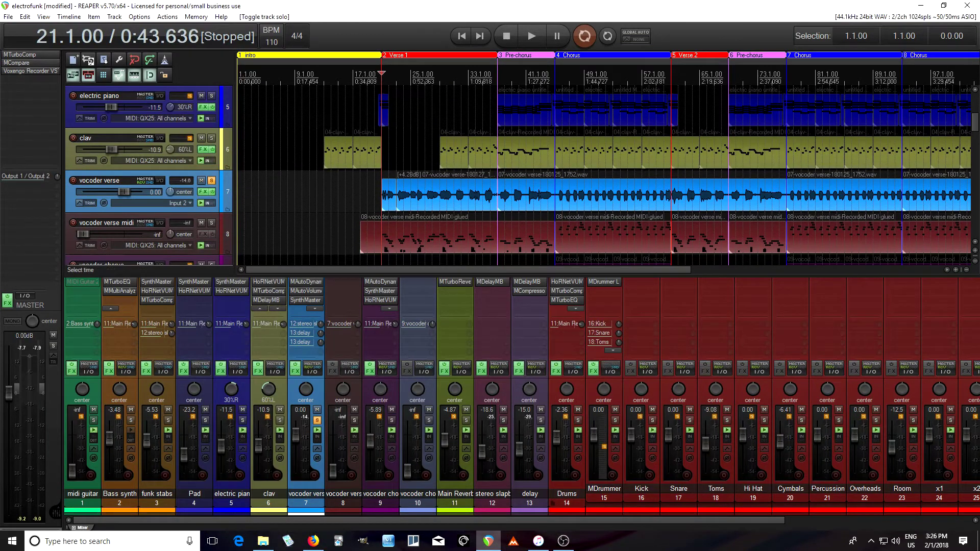
left_click(523, 39)
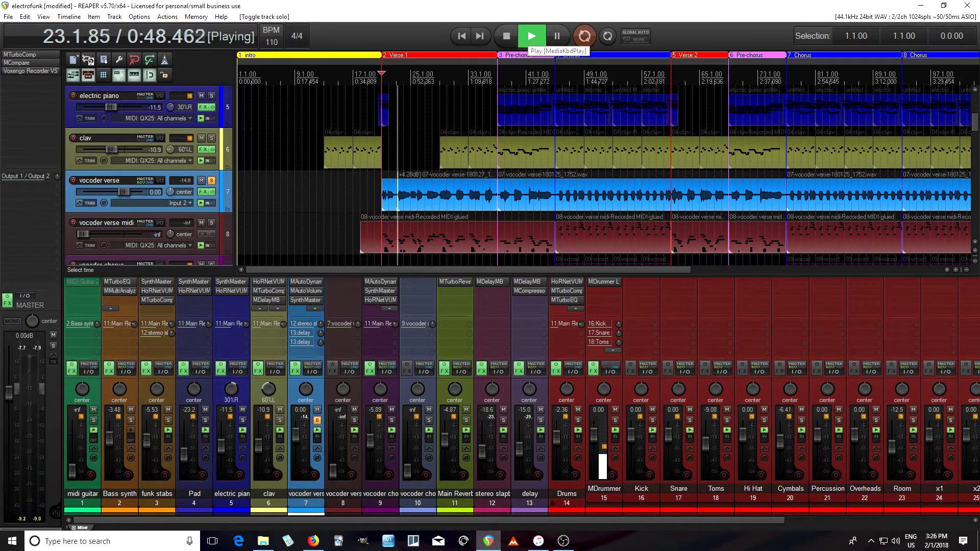
left_click(504, 38)
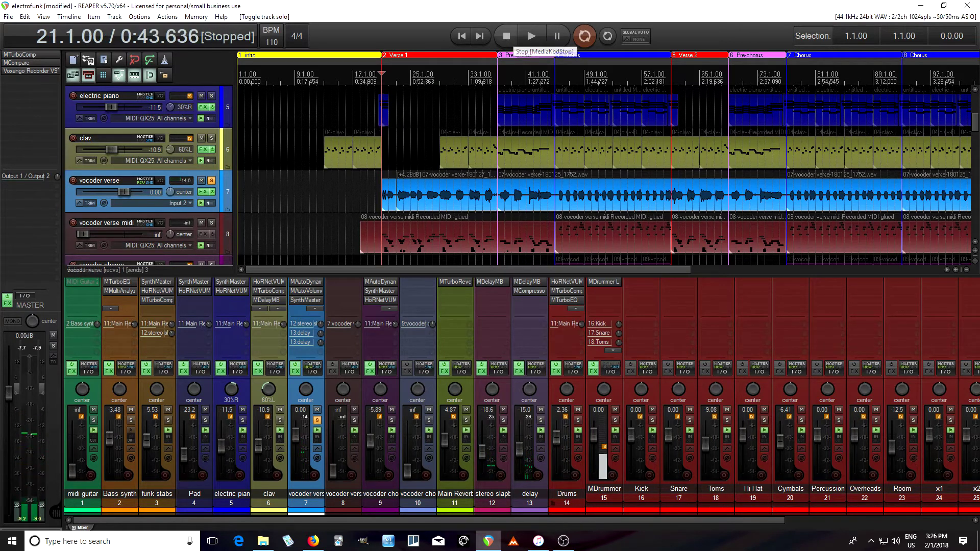
left_click(307, 301)
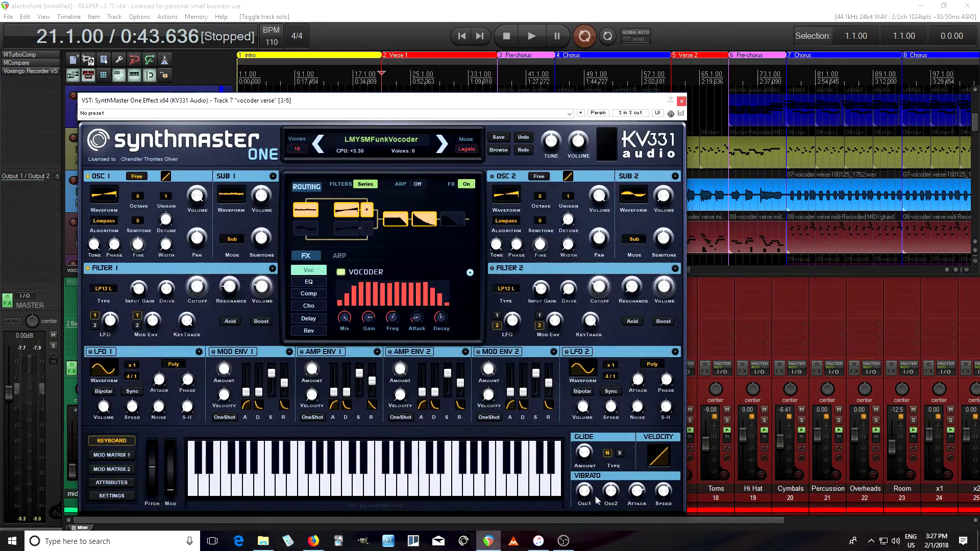
left_click(681, 103)
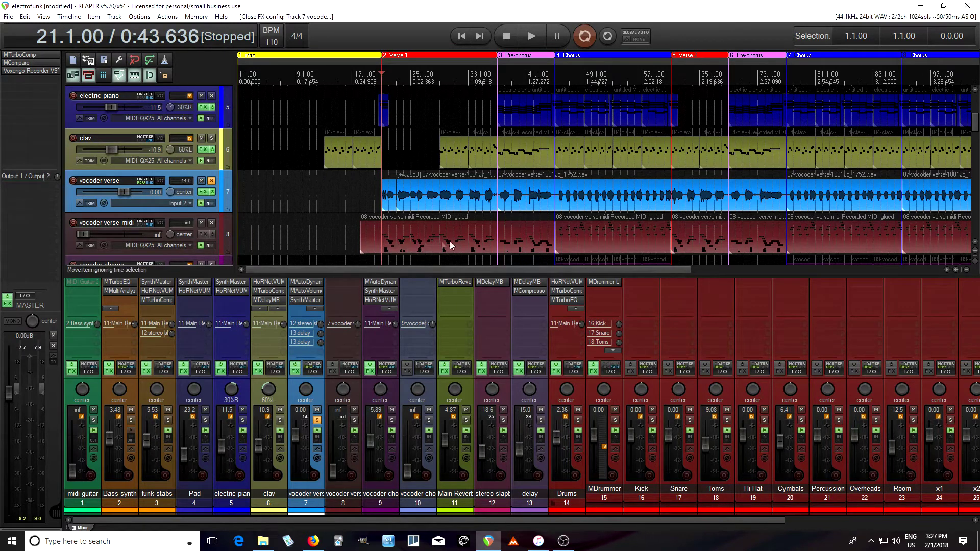
- Select the vocoder verse midi item at bar 45 and audition the vocoder from the start of the chorus
left_click(555, 232)
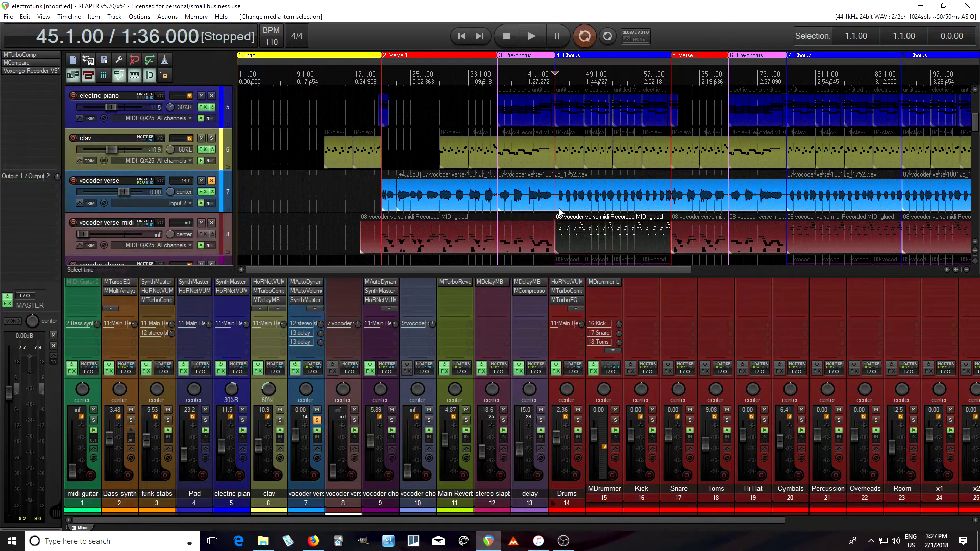
left_click(534, 37)
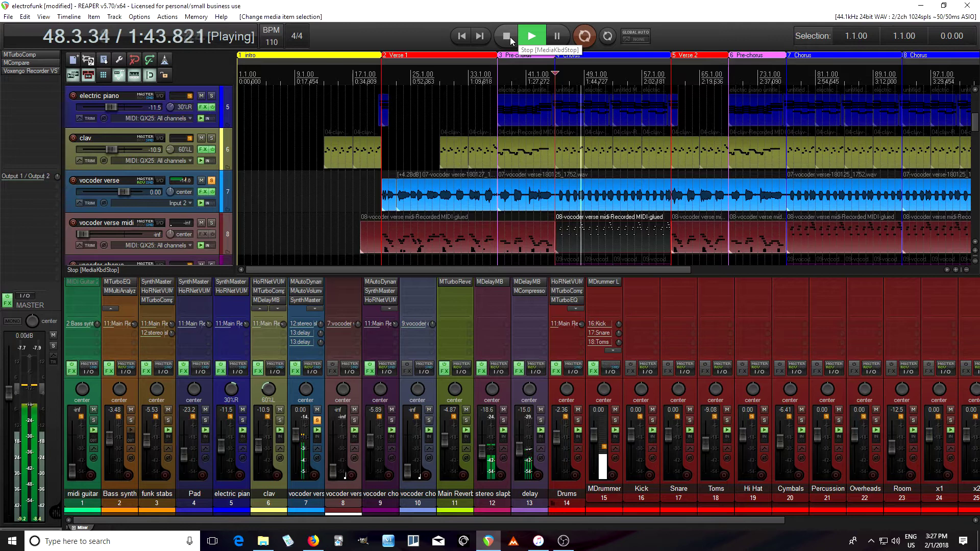
left_click(511, 41)
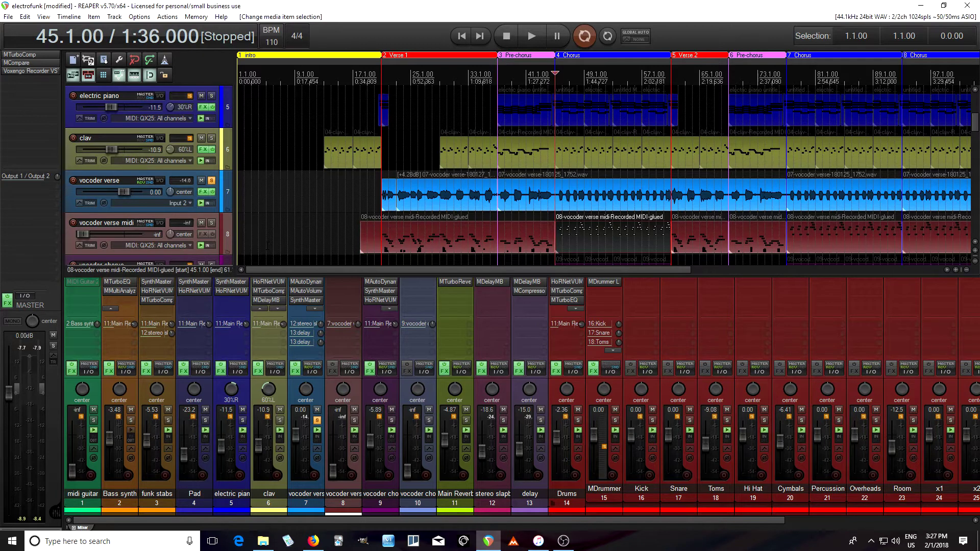
- Open the vocoder verse track's MTurboComp, watch its gain reduction during chorus playback, close it, and unsolo the track
left_click(317, 310)
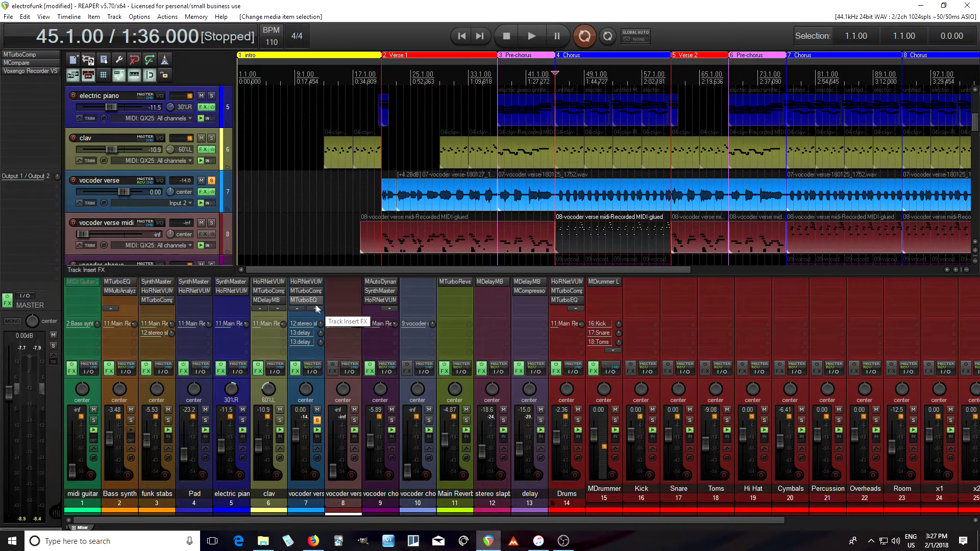
left_click(307, 301)
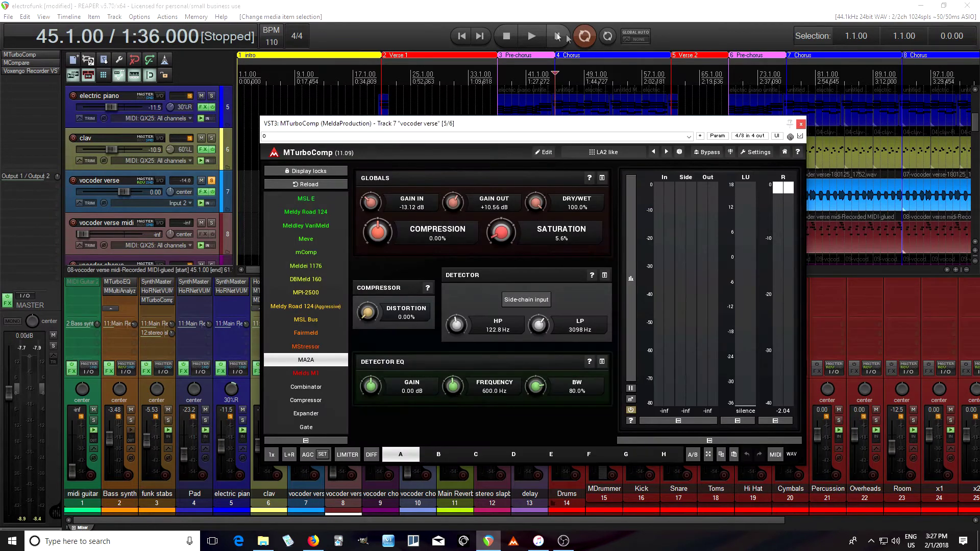
left_click(537, 35)
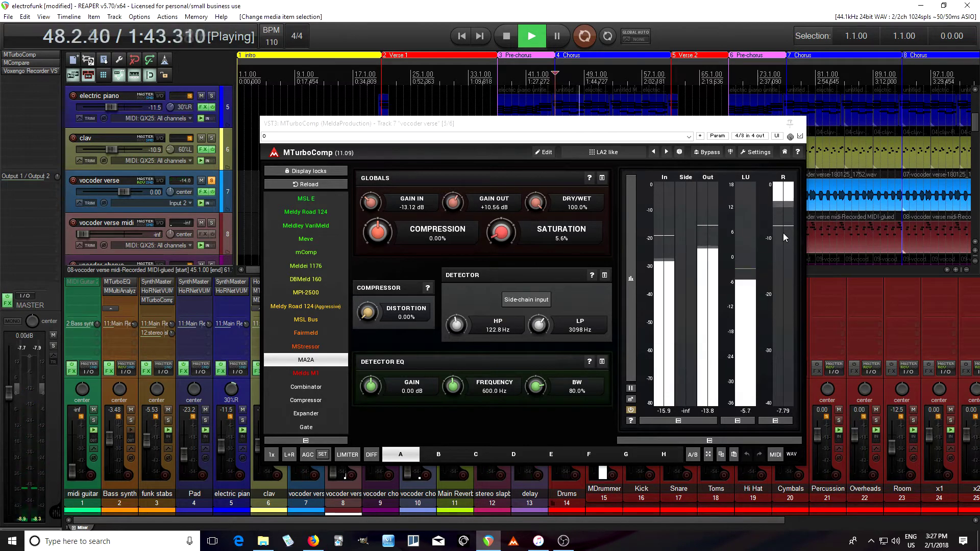
left_click(512, 45)
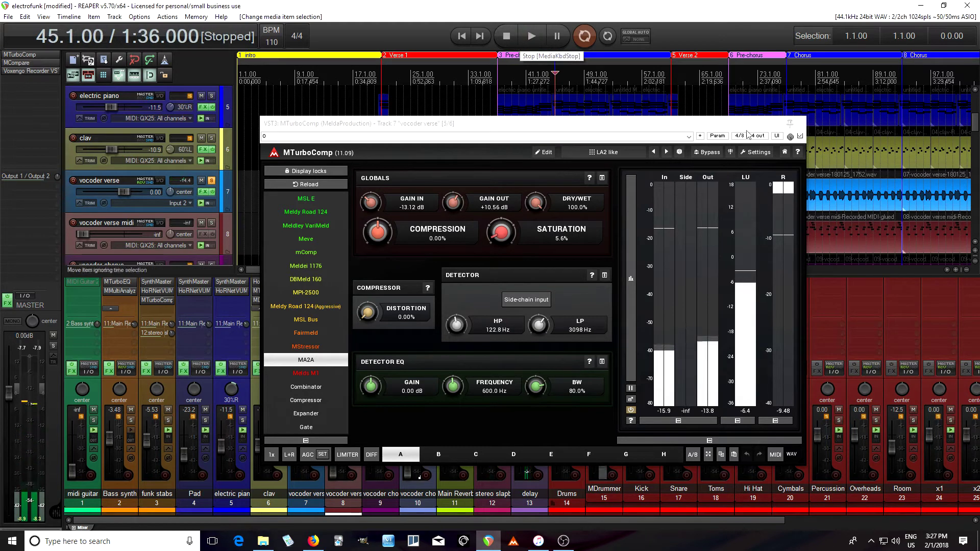
left_click(800, 123)
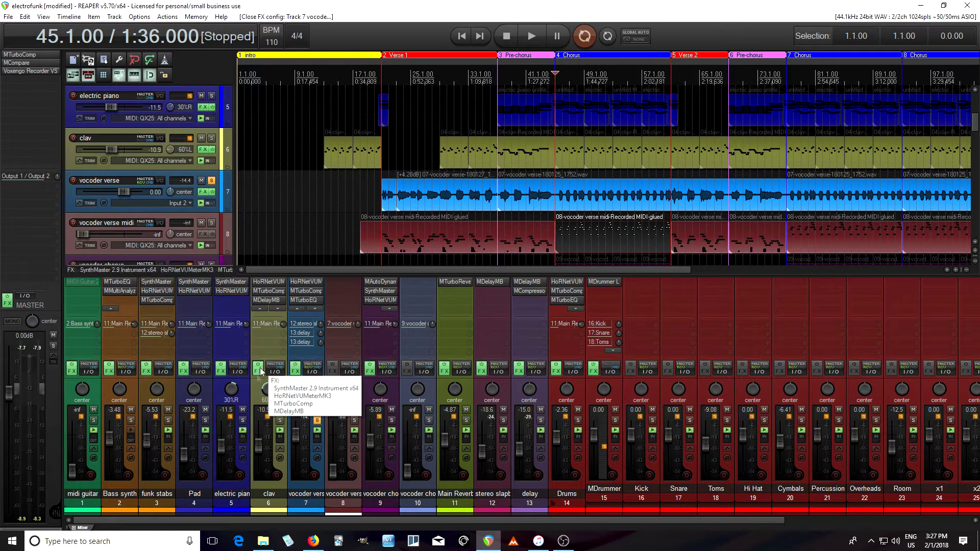
left_click(318, 420)
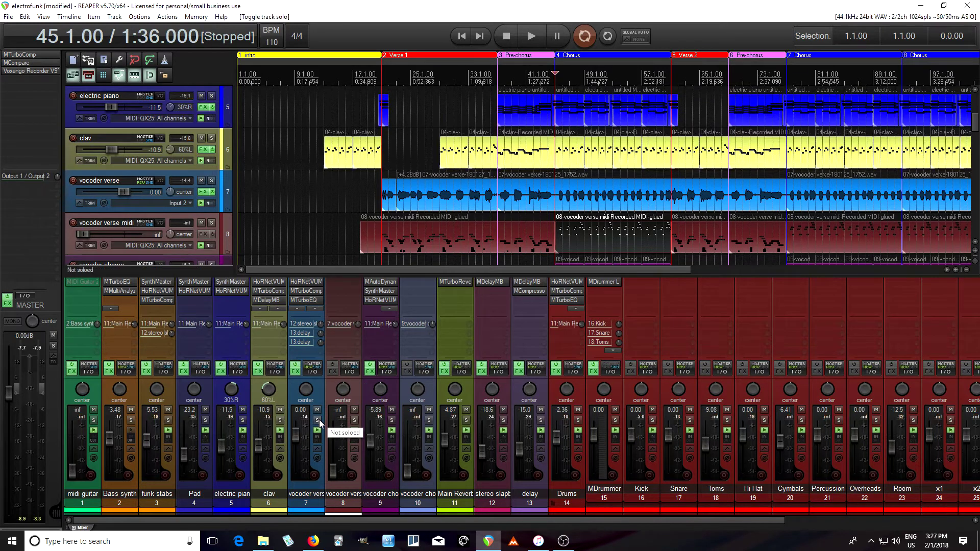
- Solo the vocoder chorus track, audition it from its first item at bar 45, and stop playback
left_click(392, 420)
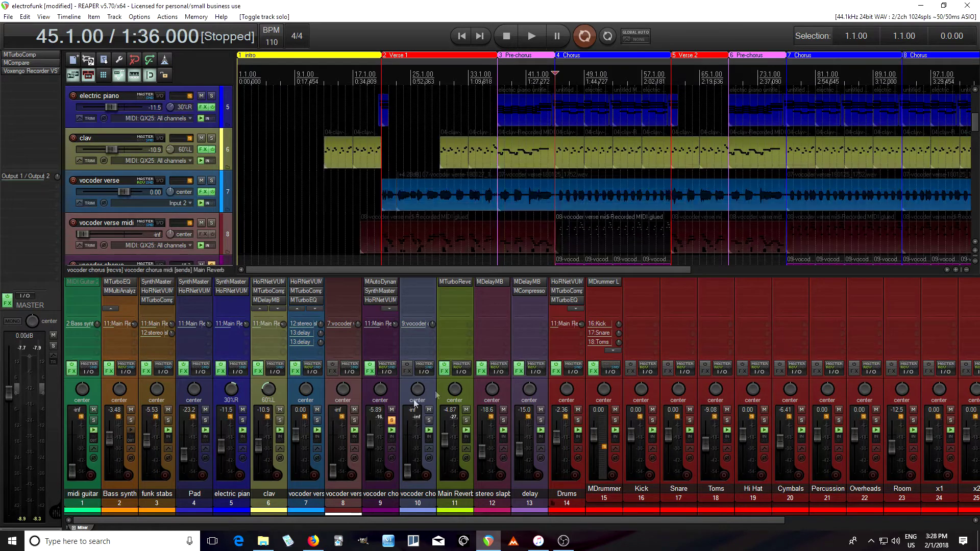
scroll(603, 230, "down", 3)
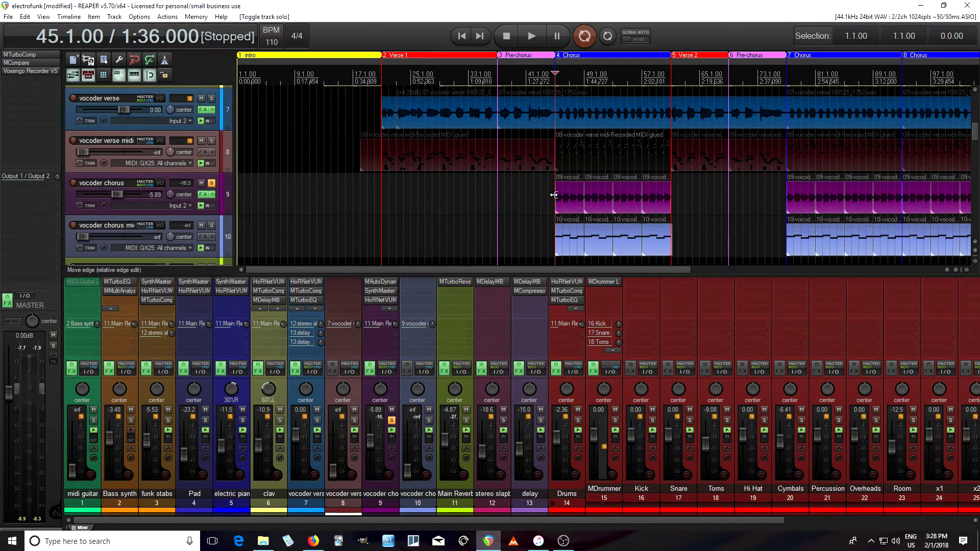
left_click(556, 195)
left_click(536, 40)
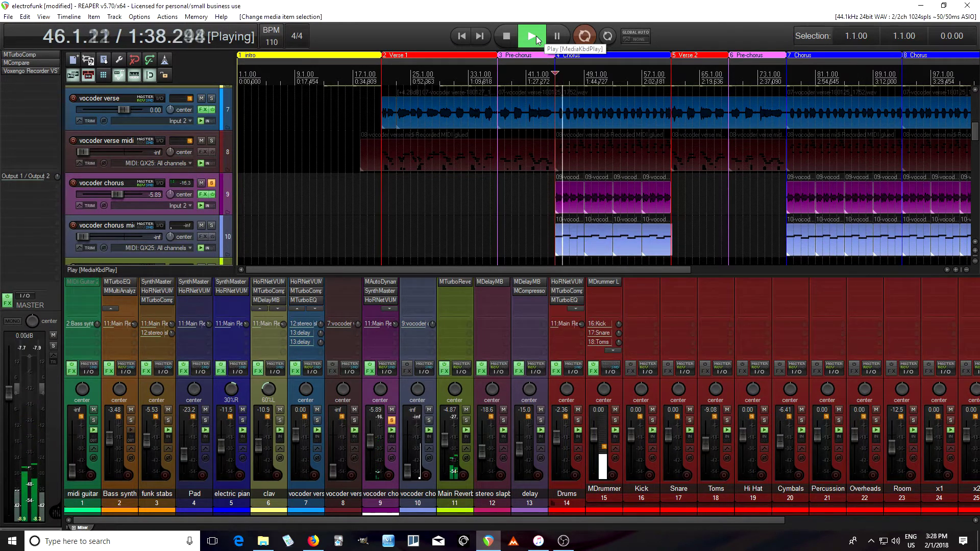
left_click(509, 38)
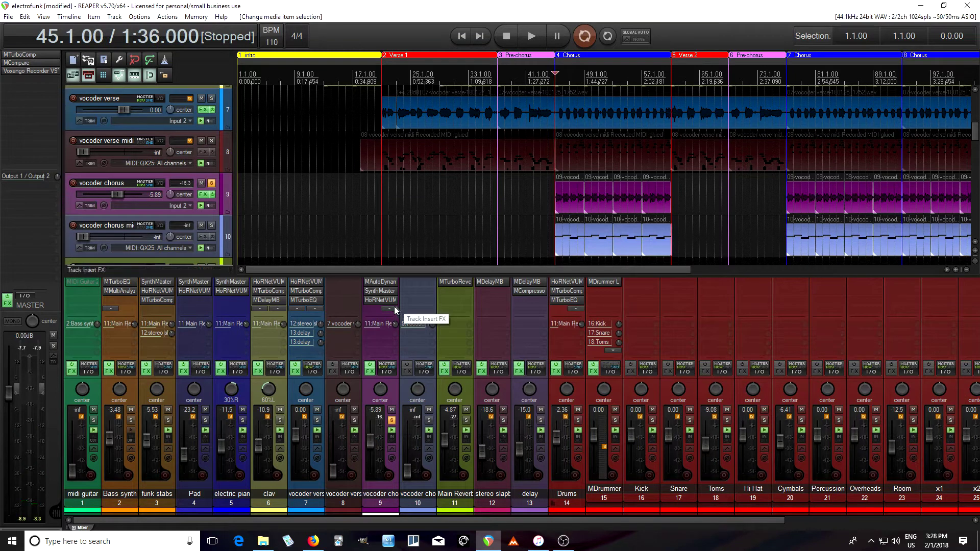
- Open the vocoder chorus track's SynthMaster One effect, examine the LMYSMFunkVocoderBass patch and its filter cutoff, and close it
left_click(388, 291)
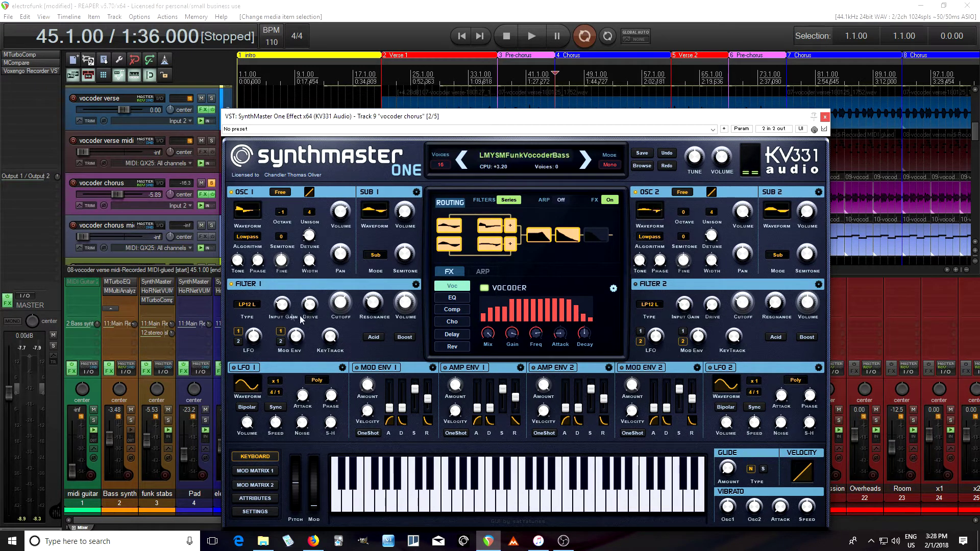
mouse_move(343, 302)
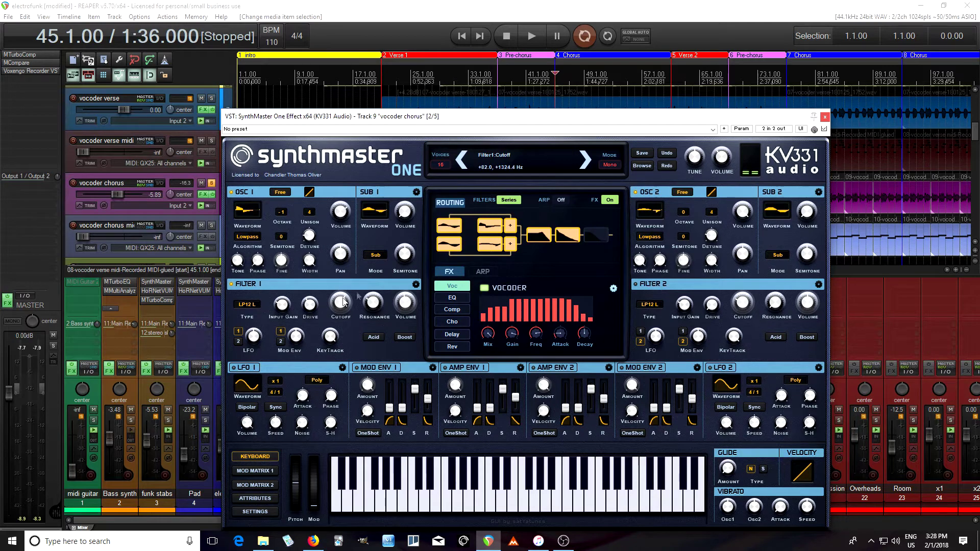
left_click(825, 118)
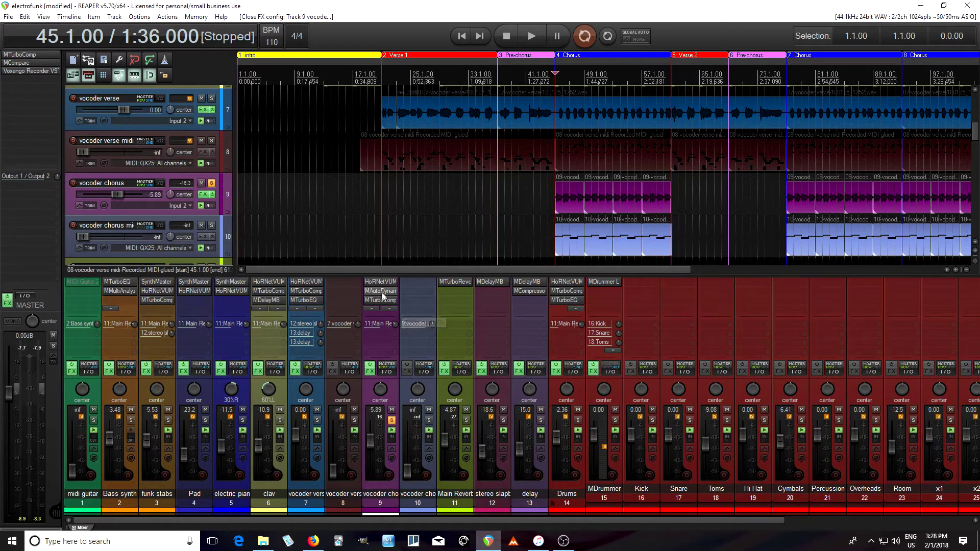
- Compare the vocoder chorus with MAutoDynamicEq's high-pass lowered to 20 Hz and raised back during playback, close the EQ, and unsolo the track
left_click(380, 284)
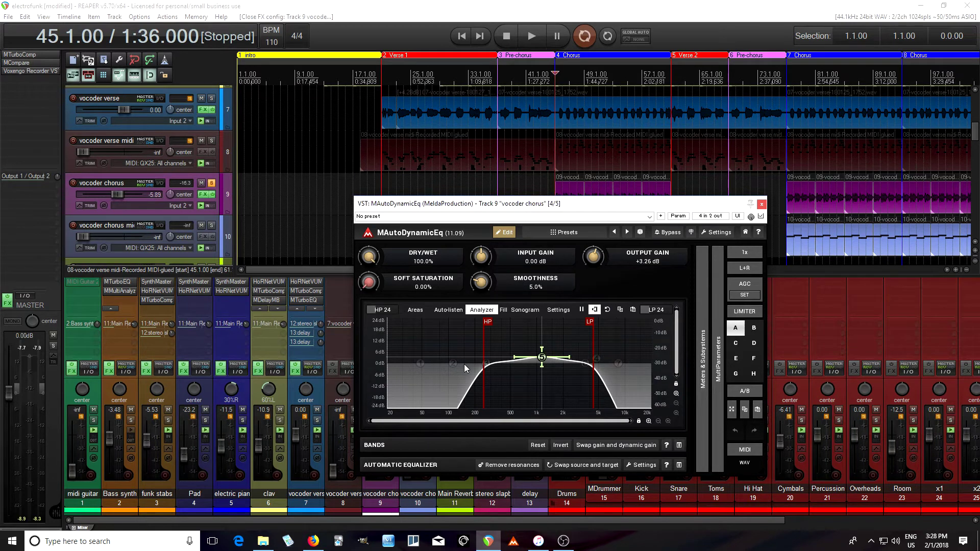
left_click_drag(558, 208, 572, 259)
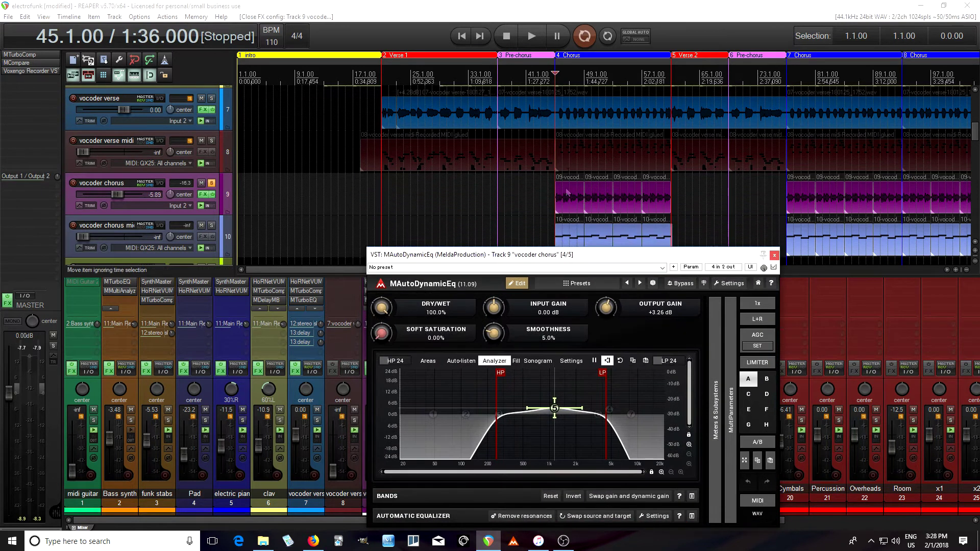
left_click(533, 36)
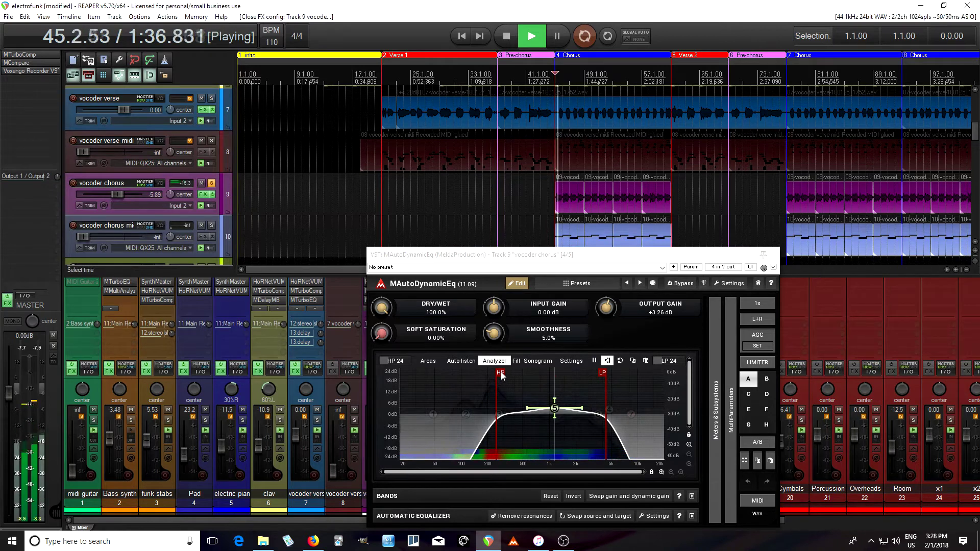
left_click_drag(499, 372, 397, 371)
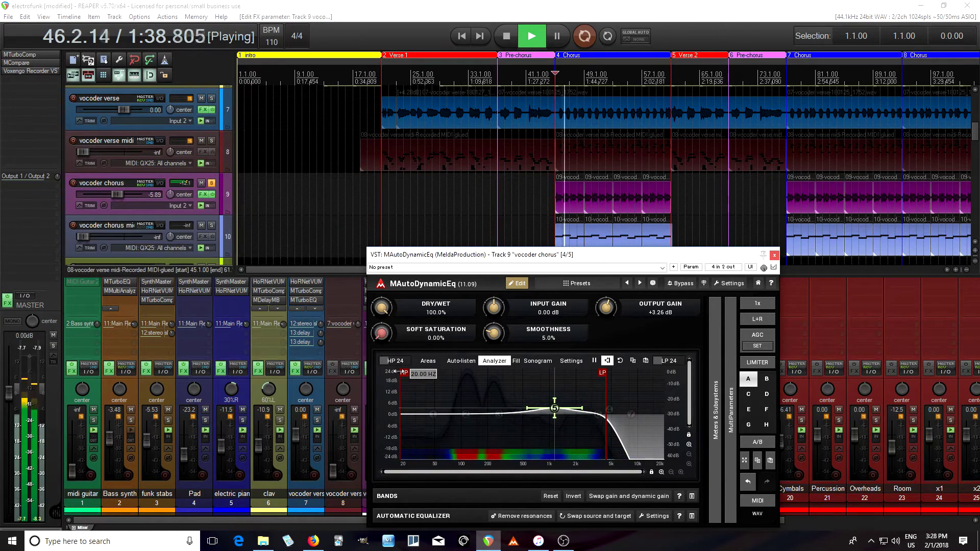
left_click_drag(397, 372, 499, 373)
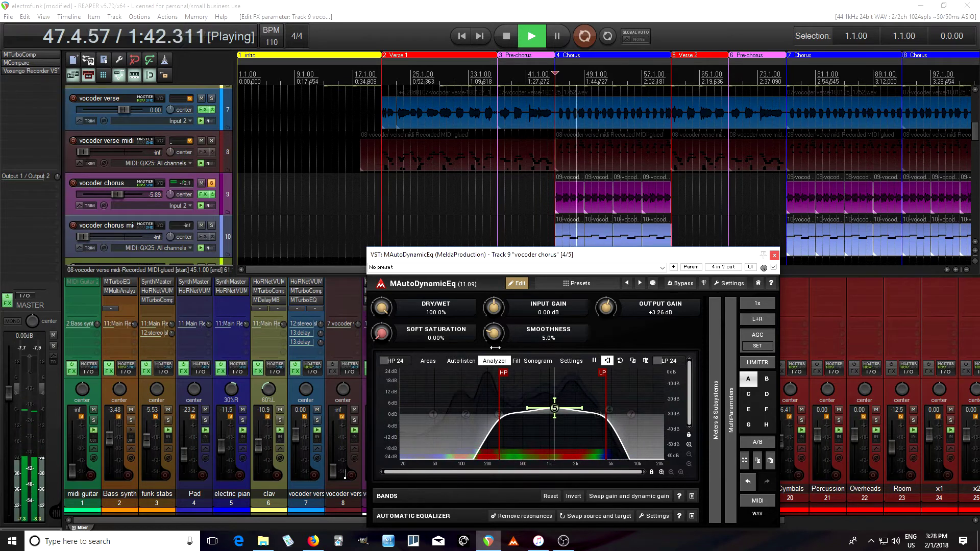
left_click(506, 37)
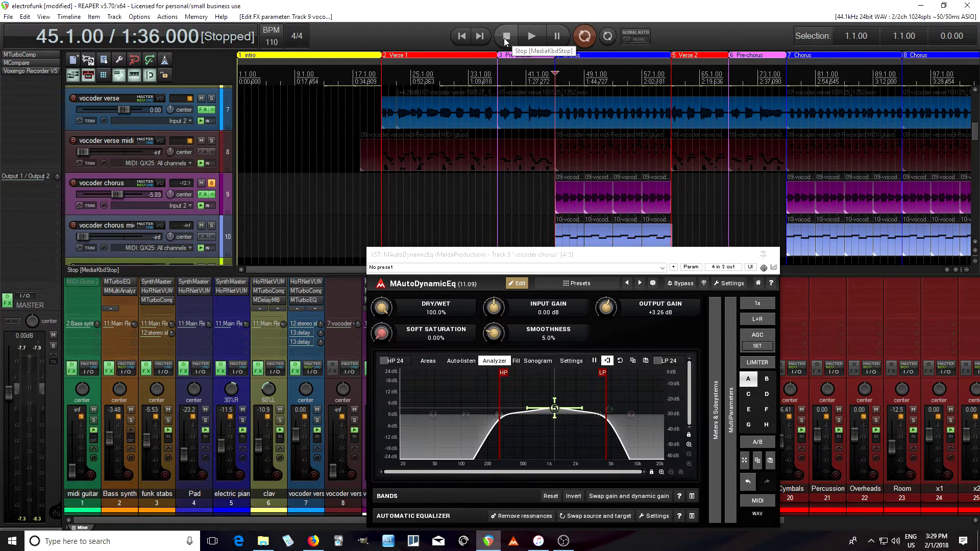
left_click(774, 254)
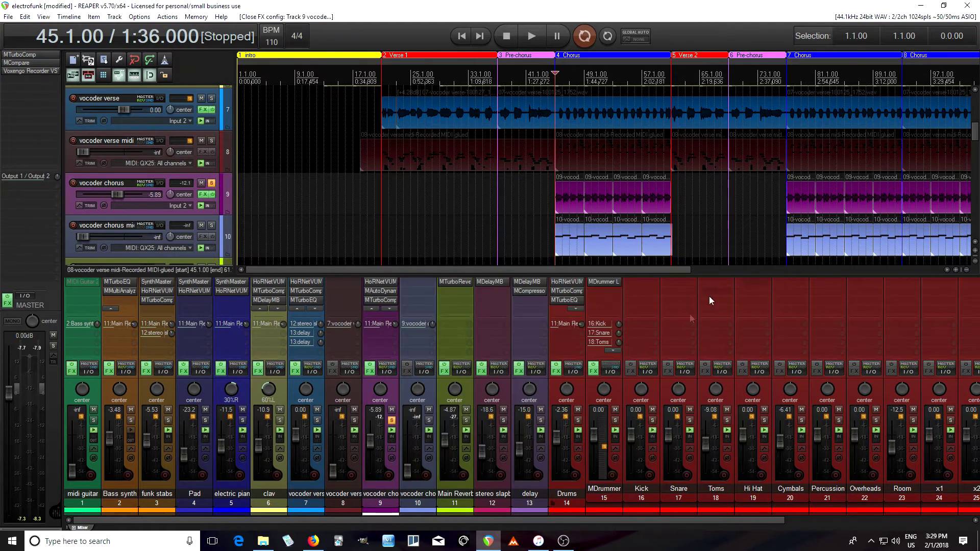
left_click(391, 420)
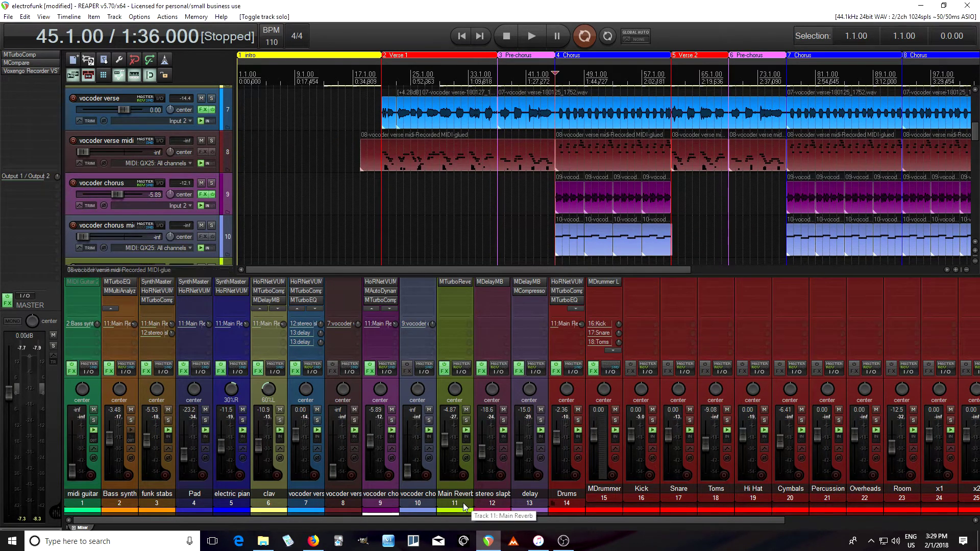
- Open the Main Reverb track's MTurboReverb, examine its Randy hall settings, and solo the track
left_click(458, 284)
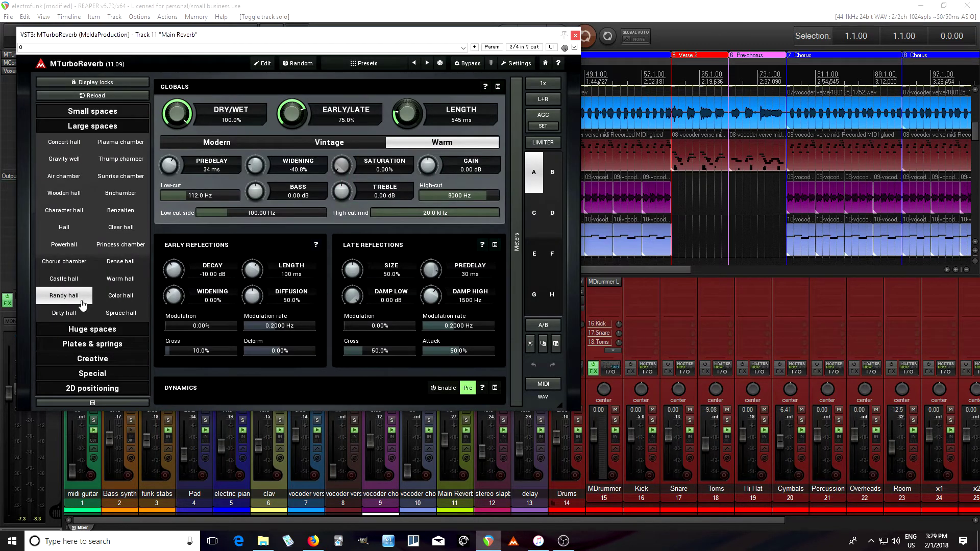
left_click_drag(466, 40, 332, 56)
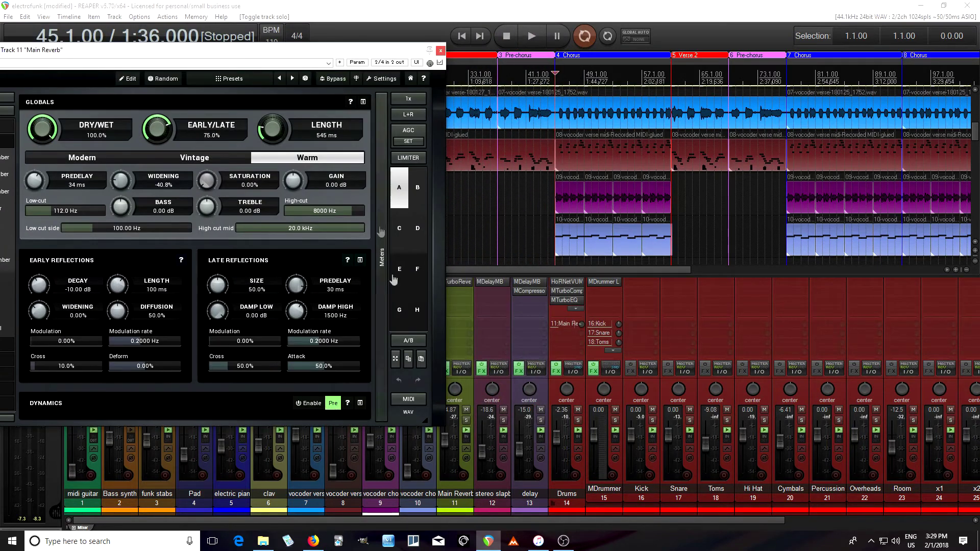
left_click(465, 420)
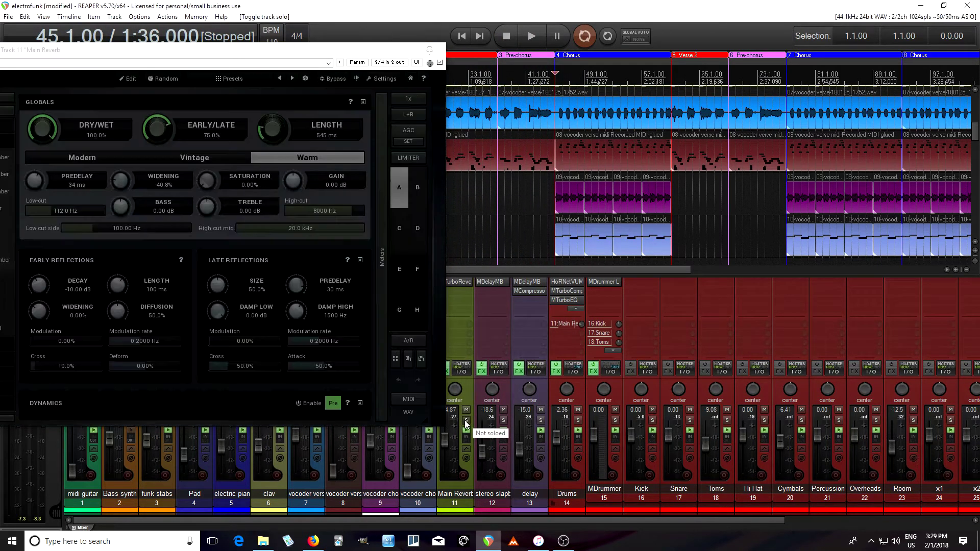
- Audition the soloed Main Reverb from bar 45, stop playback, close MTurboReverb, and unsolo the track
left_click_drag(298, 52, 572, 152)
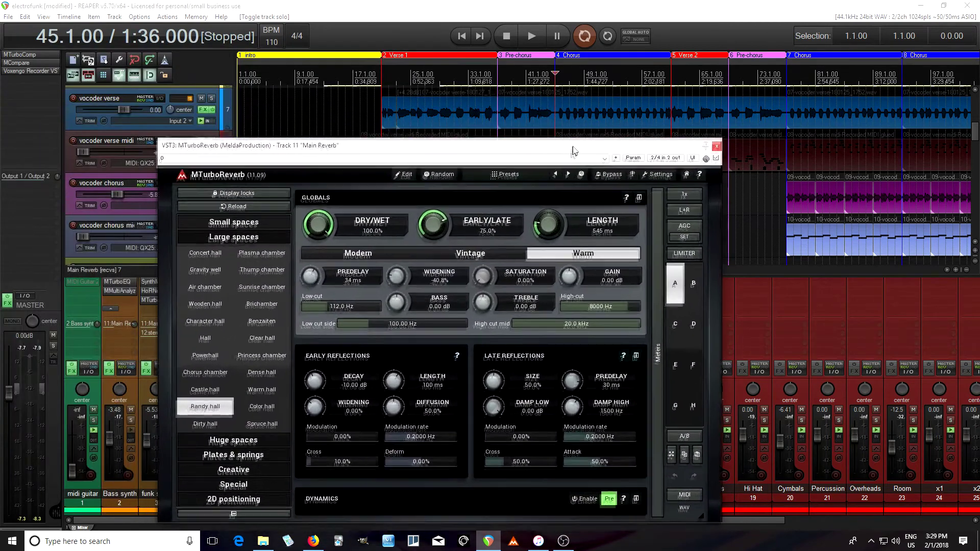
left_click(531, 36)
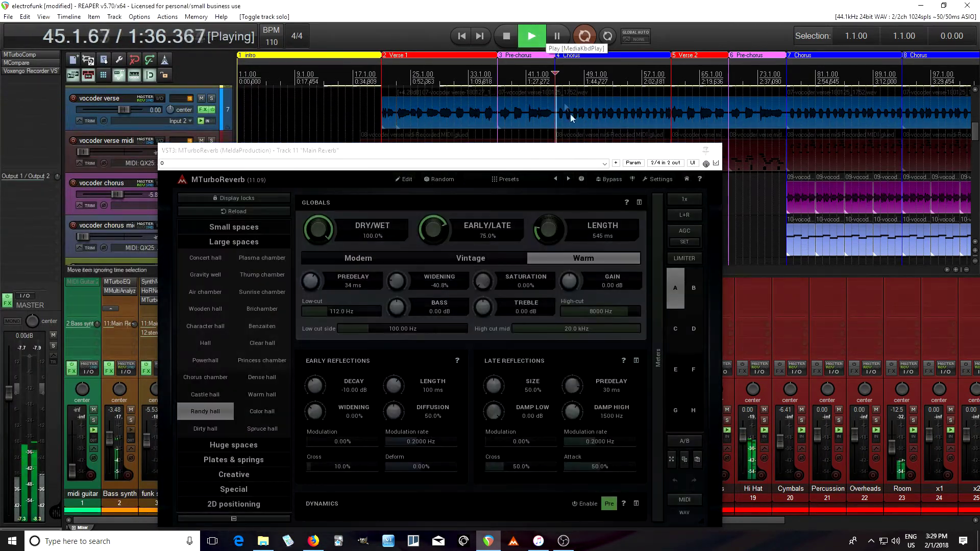
left_click_drag(551, 159, 541, 73)
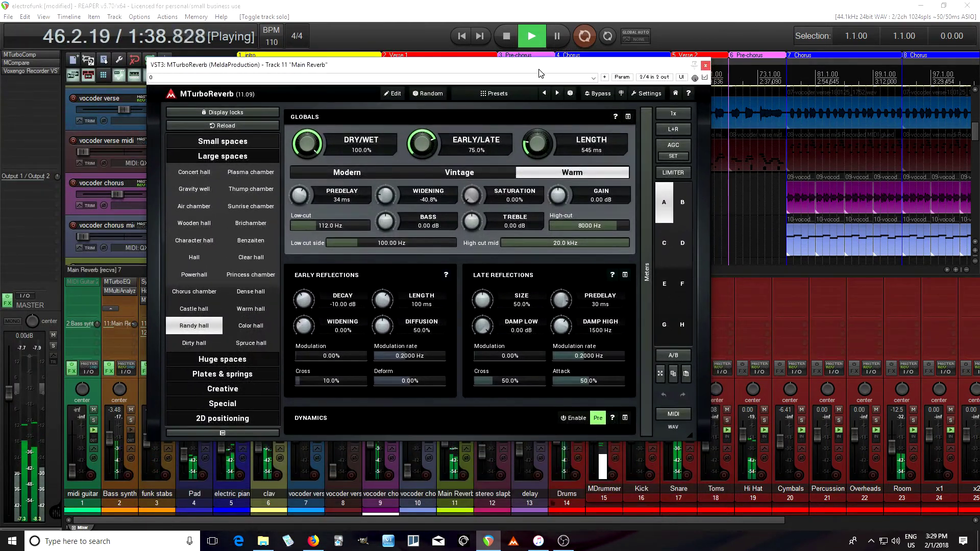
left_click(508, 36)
left_click_drag(601, 69, 504, 88)
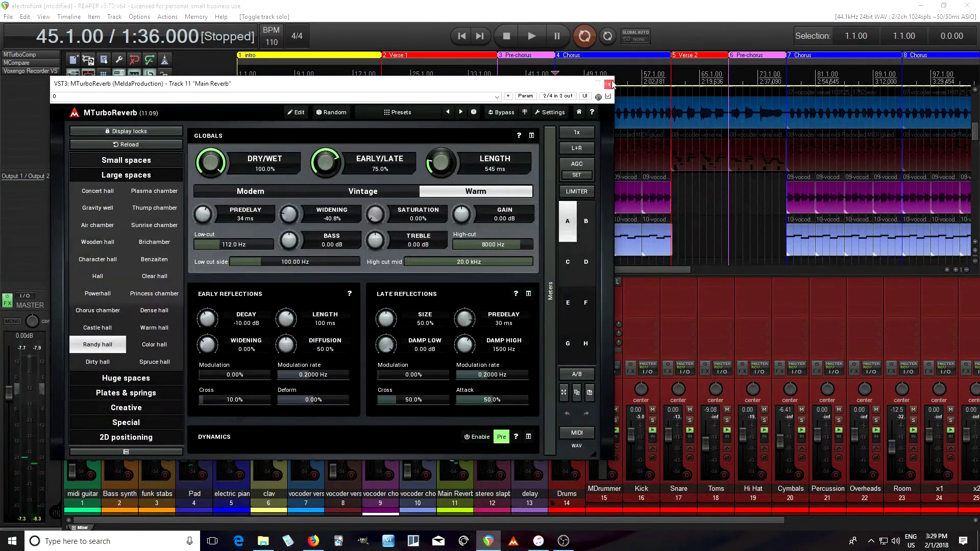
left_click(609, 84)
left_click(466, 420)
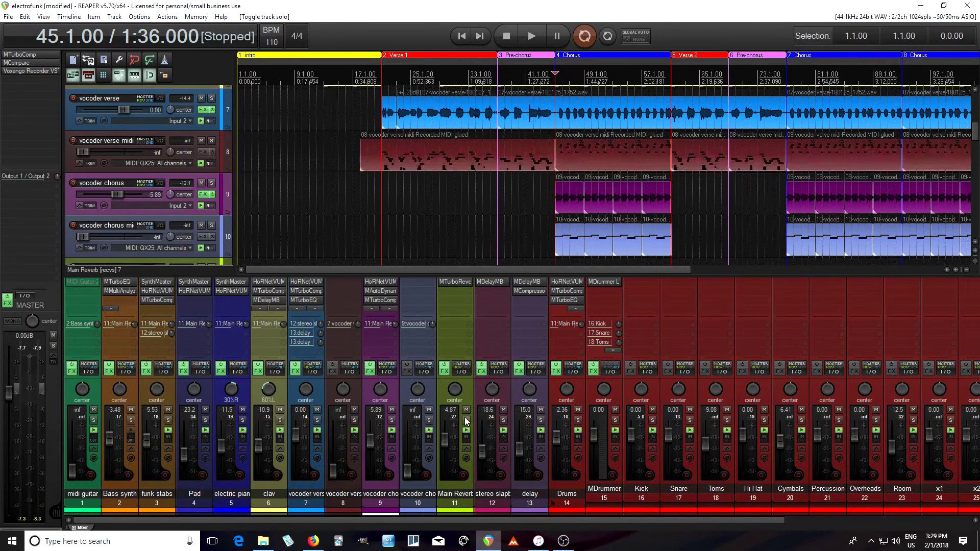
- Solo the stereo slapback track, audition it from bar 45, and stop playback
left_click(503, 420)
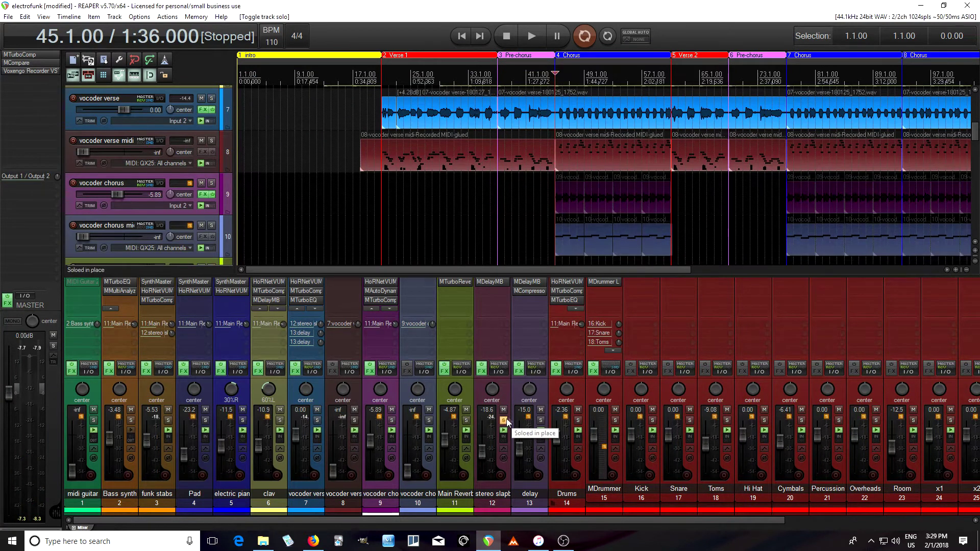
left_click(534, 42)
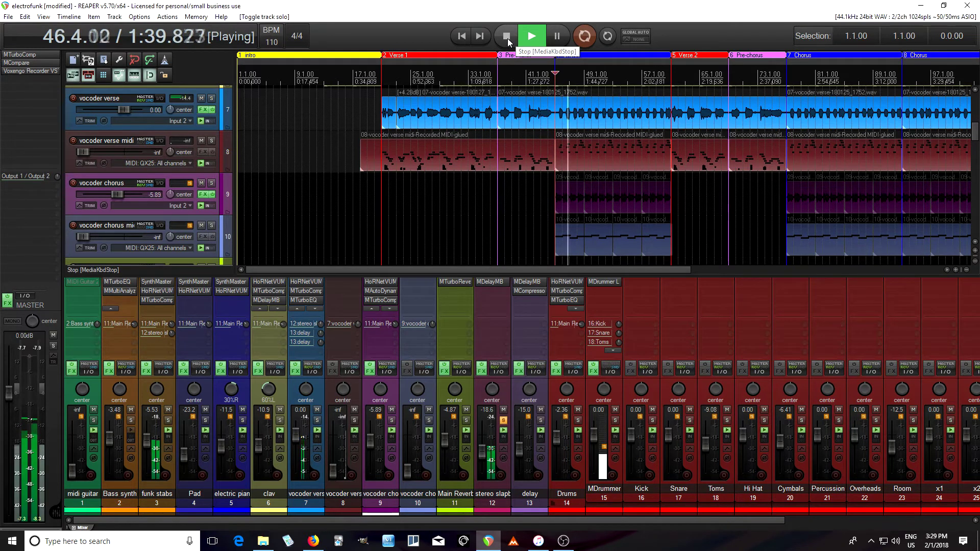
left_click(508, 39)
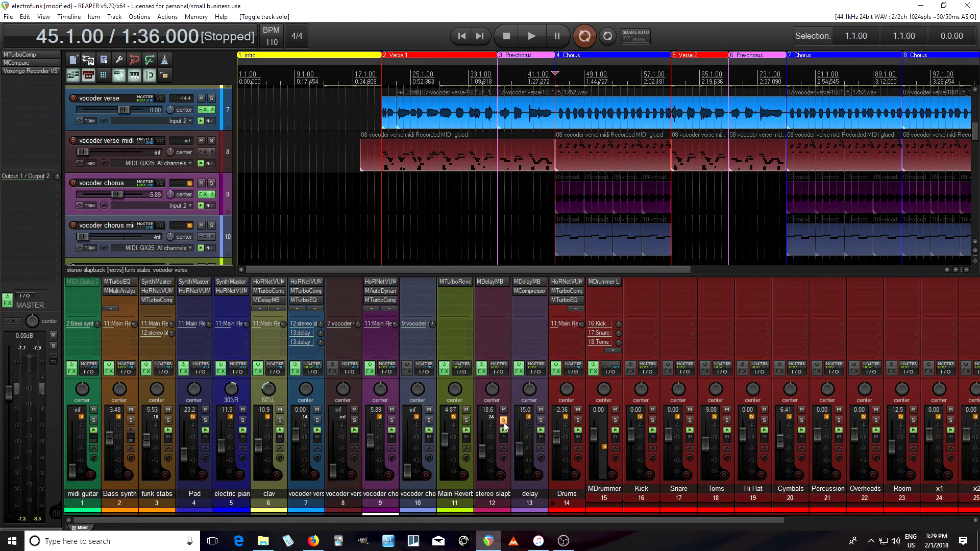
- Solo the vocoder verse instead of the stereo slapback and compare it with the delay and slapback tracks muted and unmuted during playback
left_click(317, 420)
left_click(504, 420)
key("space")
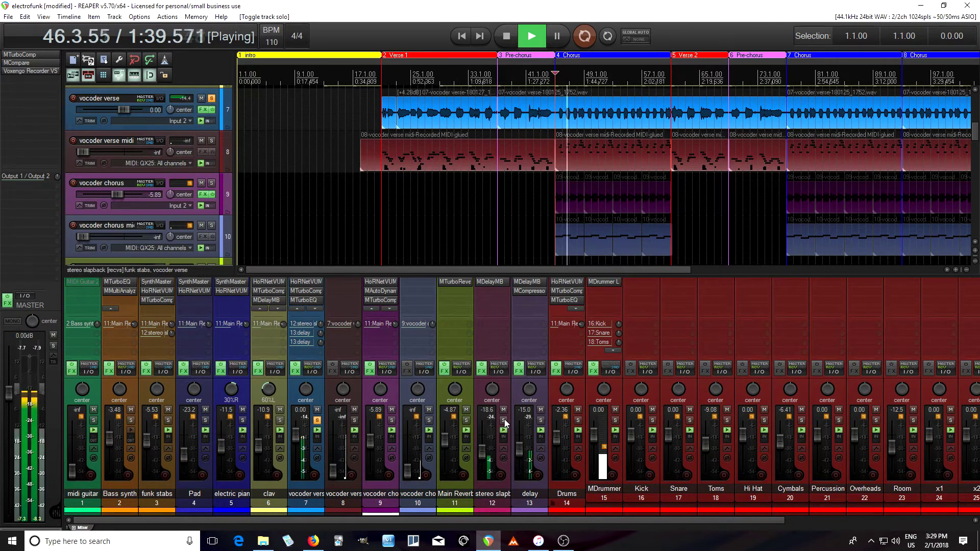
left_click(541, 409)
left_click(504, 411)
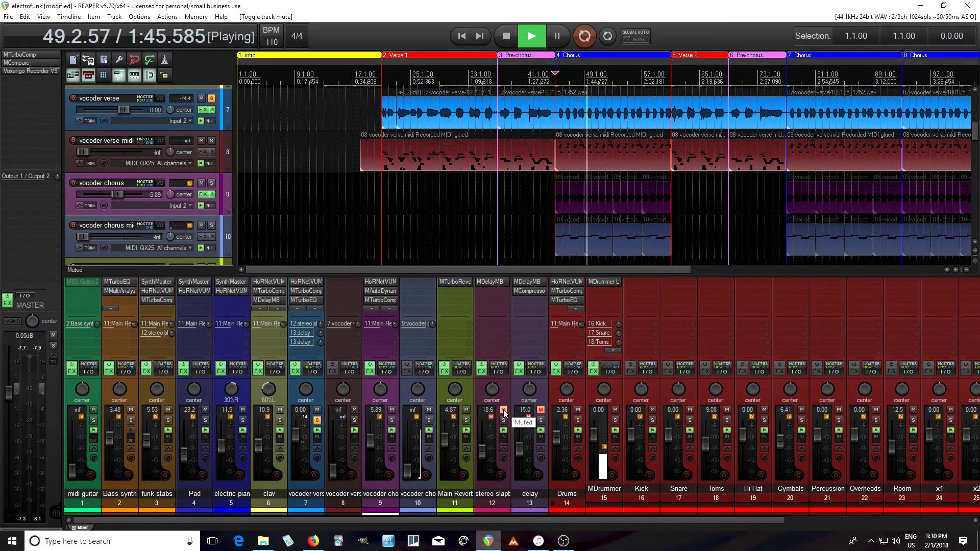
left_click(504, 411)
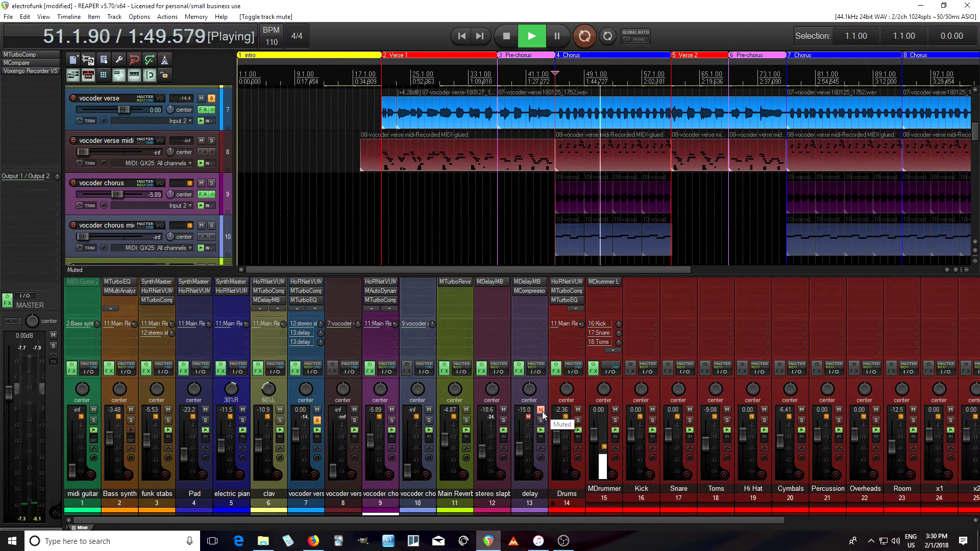
left_click(542, 412)
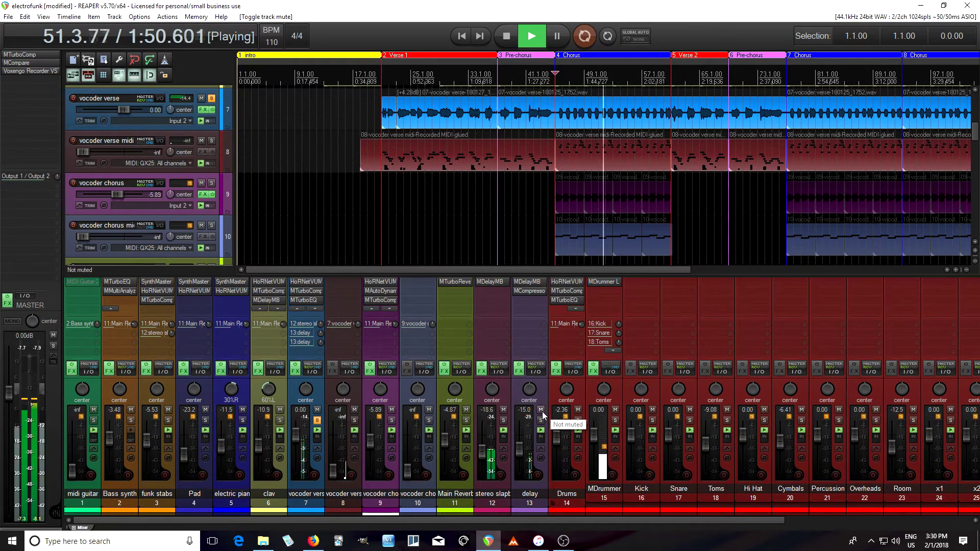
left_click(508, 37)
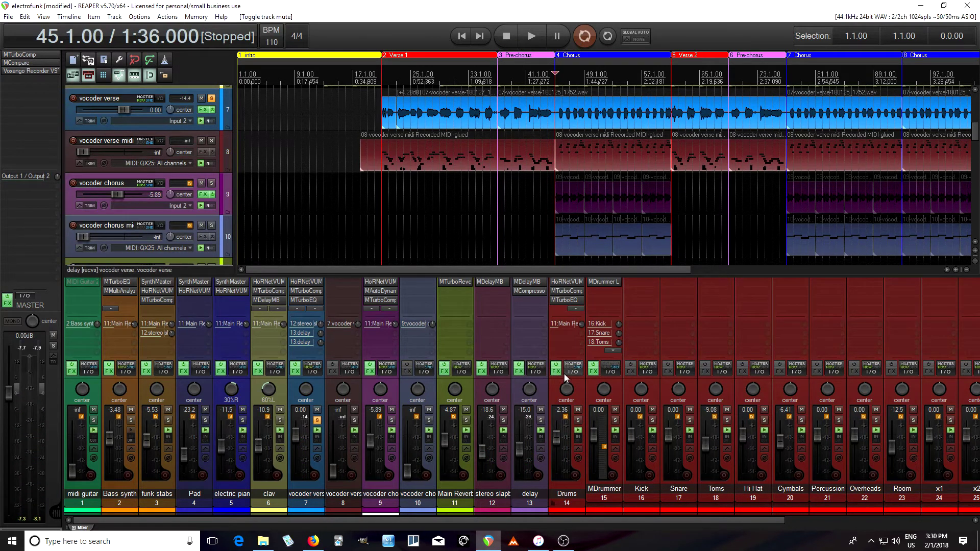
- Open the delay track's MCompressor, examine its side-chain input and compression settings, and close it
left_click(528, 293)
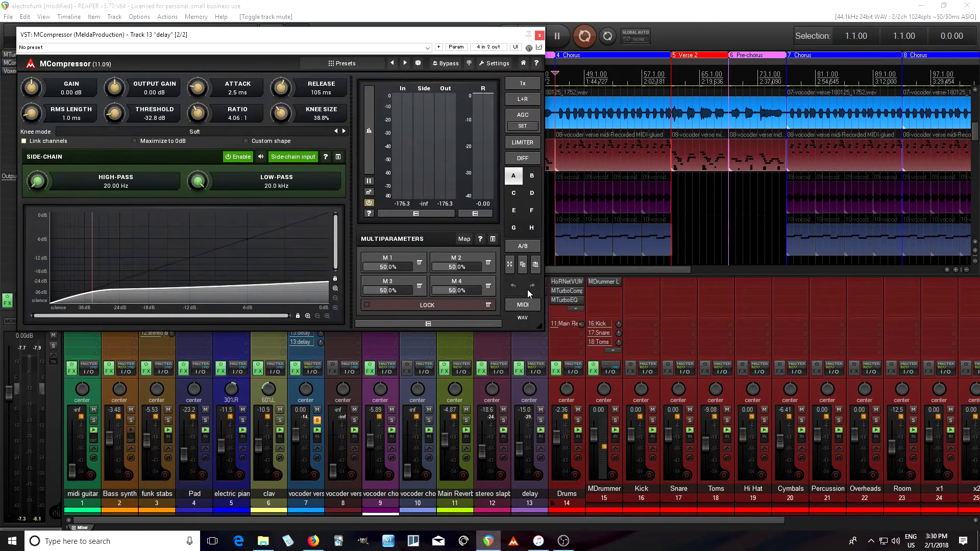
left_click_drag(356, 46, 498, 117)
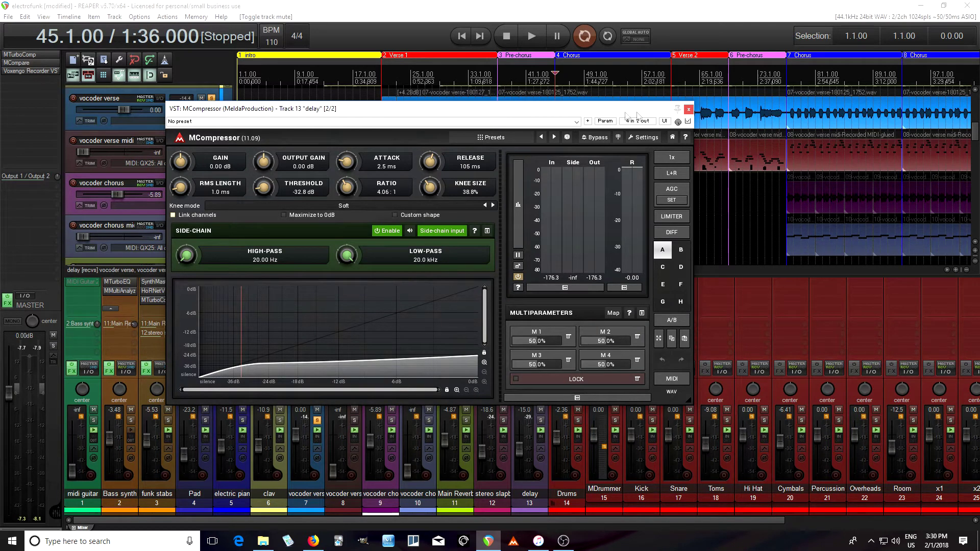
left_click(689, 109)
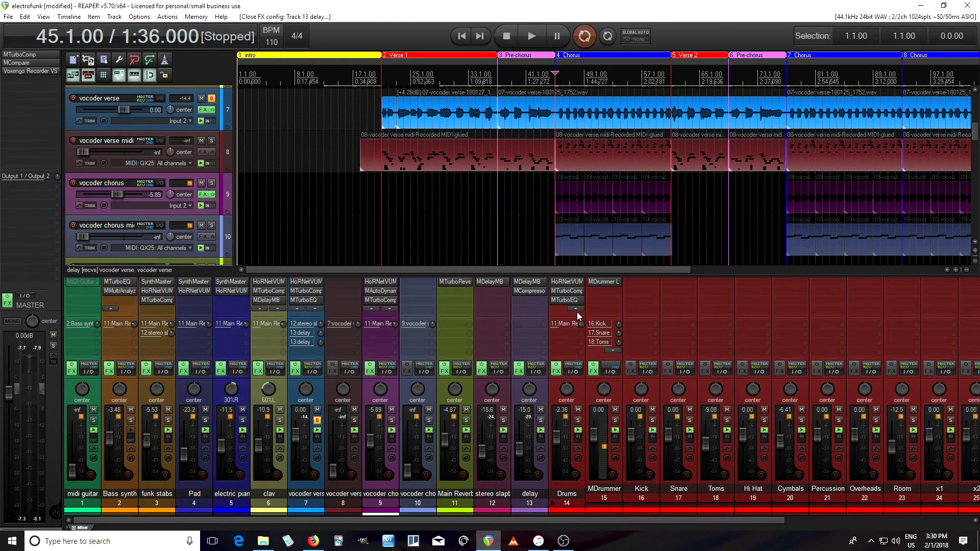
- Examine the Drums folder's MTurboComp with the Drum Bus Parallel 160 preset, close it, look through the folder's effects, and unsolo the vocoder verse
left_click(567, 291)
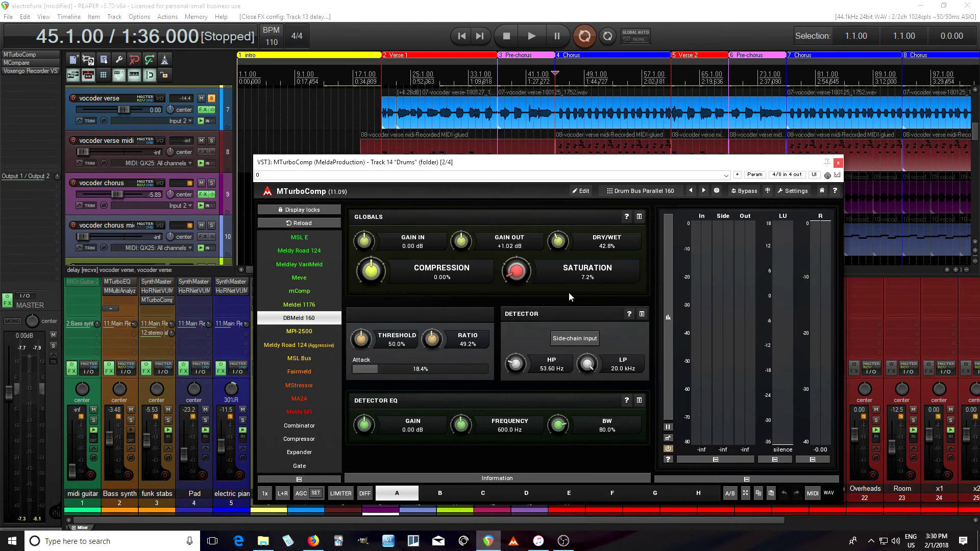
left_click(840, 160)
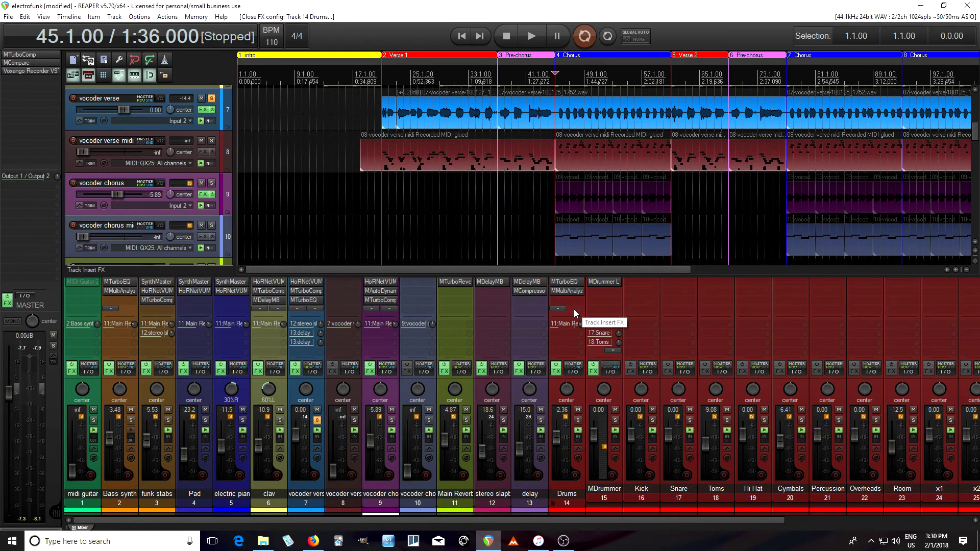
left_click(562, 308)
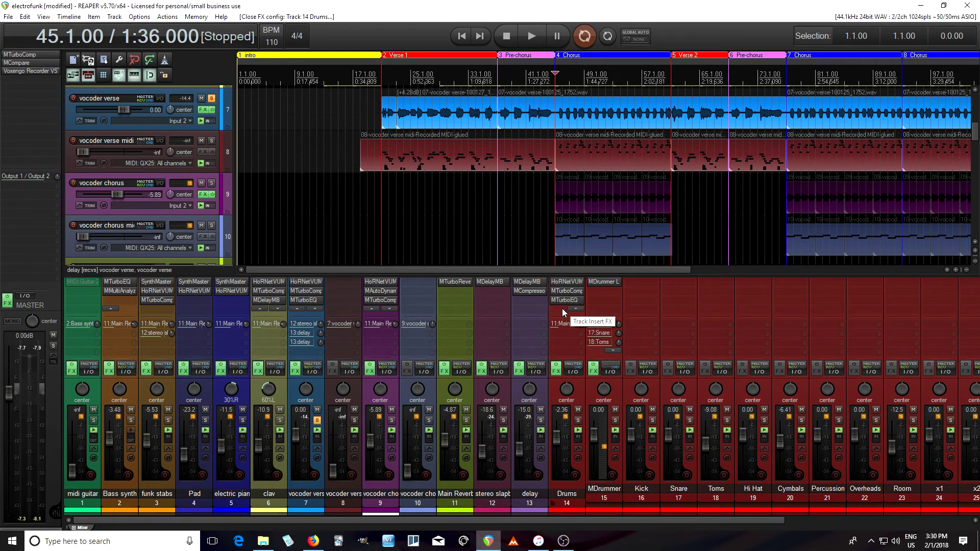
left_click_drag(660, 522, 612, 529)
left_click(212, 98)
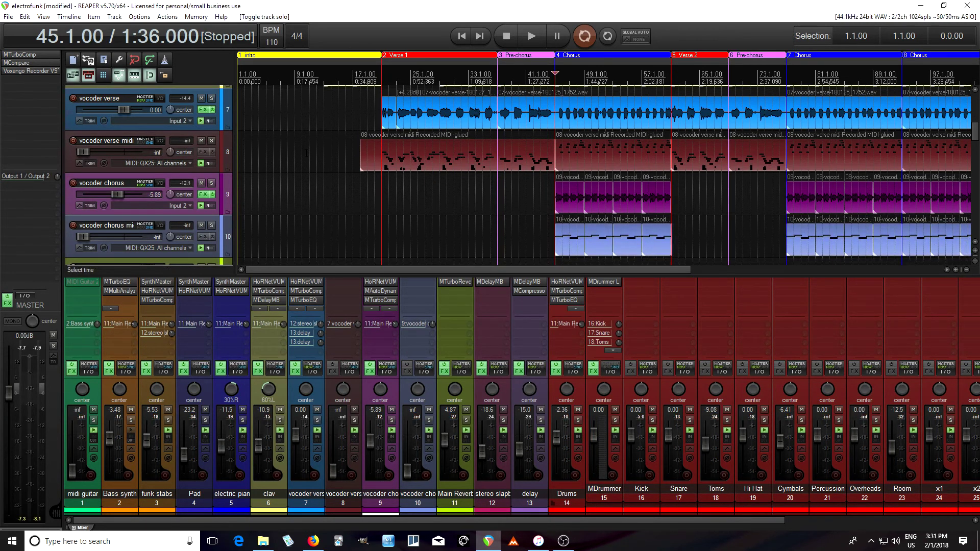